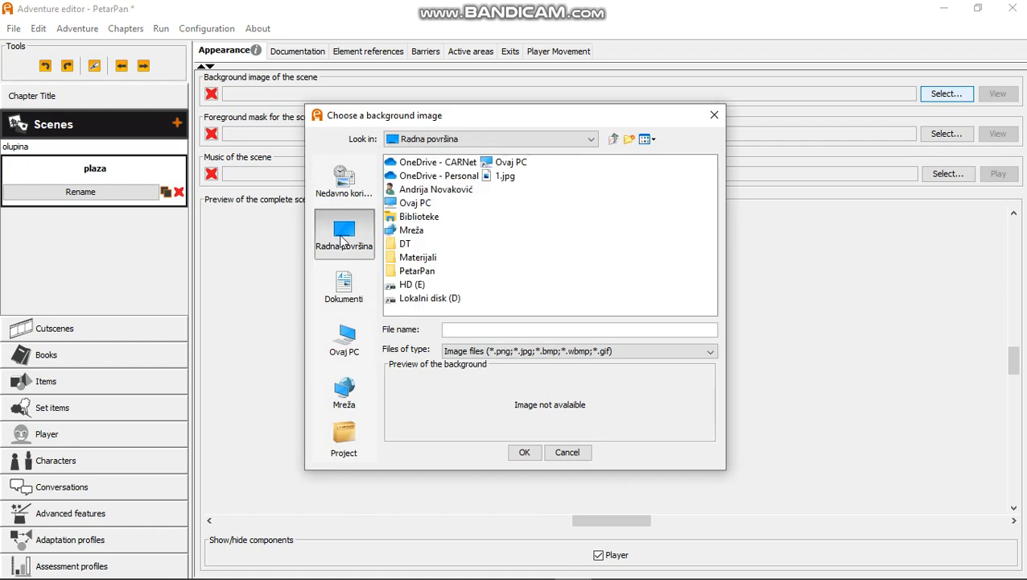
Set the plaza scene's background image to pozadina2.jpg from the Materijali folder
{"action": "double_click", "coordinate": [411, 258]}
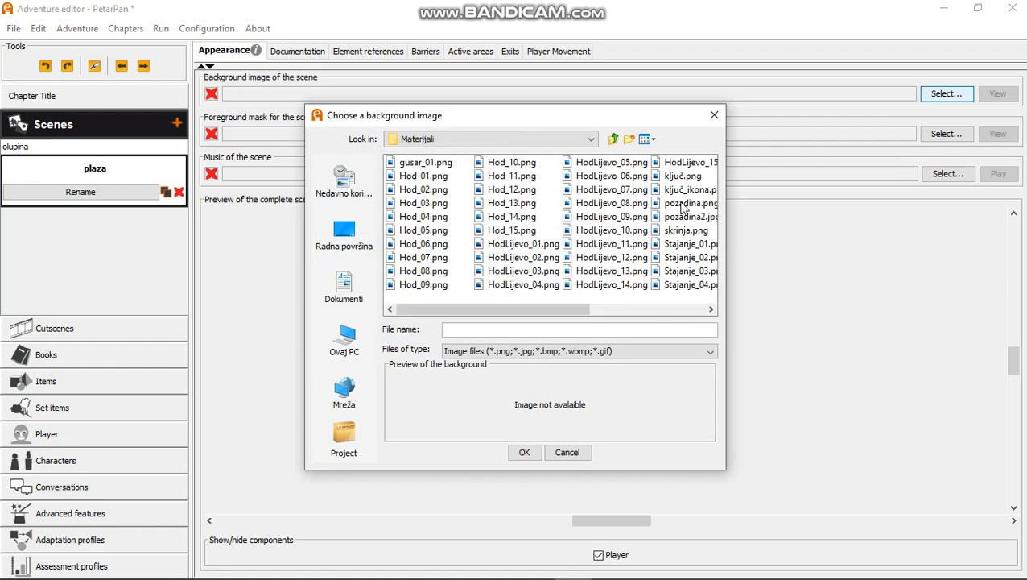
{"action": "left_click", "coordinate": [691, 218]}
{"action": "left_click", "coordinate": [524, 452]}
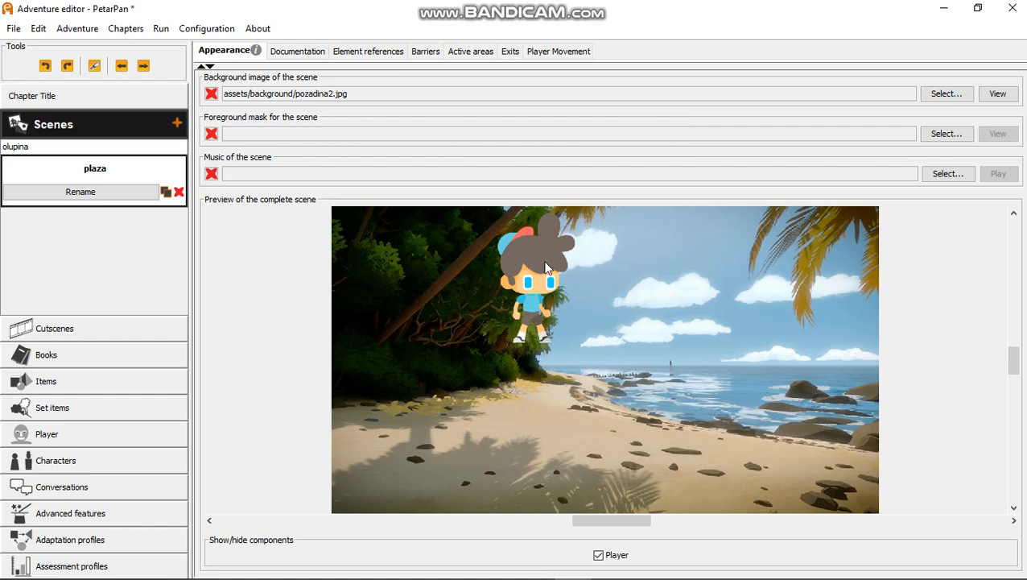
Switch the plaza scene's player movement to a trajectory and place the starting point, with a reduced player, at the beach's lower left
{"action": "left_click", "coordinate": [551, 55]}
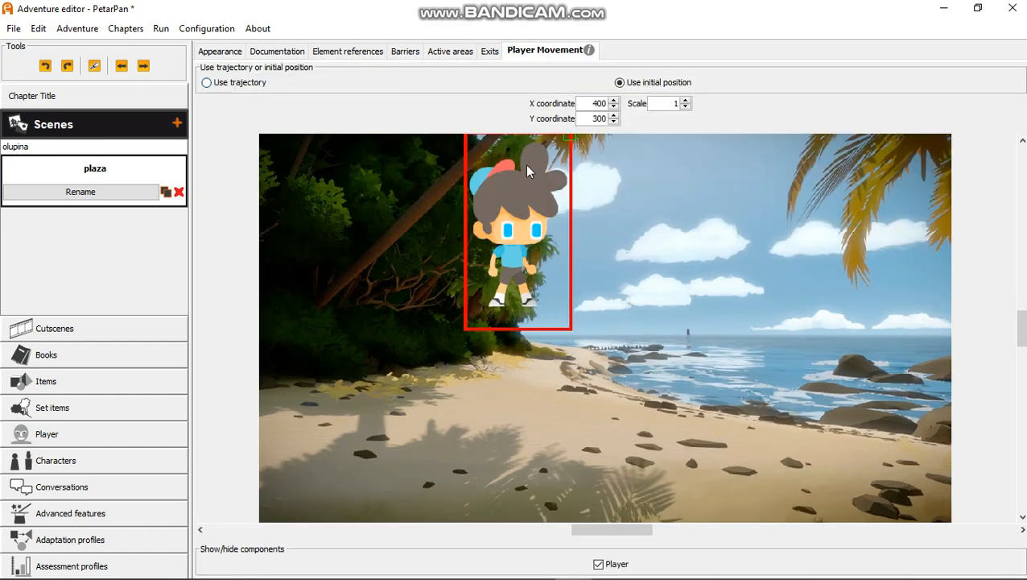
{"action": "left_click", "coordinate": [241, 84]}
{"action": "mouse_move", "coordinate": [422, 198]}
{"action": "left_mouse_down"}
{"action": "mouse_move", "coordinate": [454, 211]}
{"action": "mouse_move", "coordinate": [344, 338]}
{"action": "mouse_move", "coordinate": [339, 363]}
{"action": "left_mouse_up"}
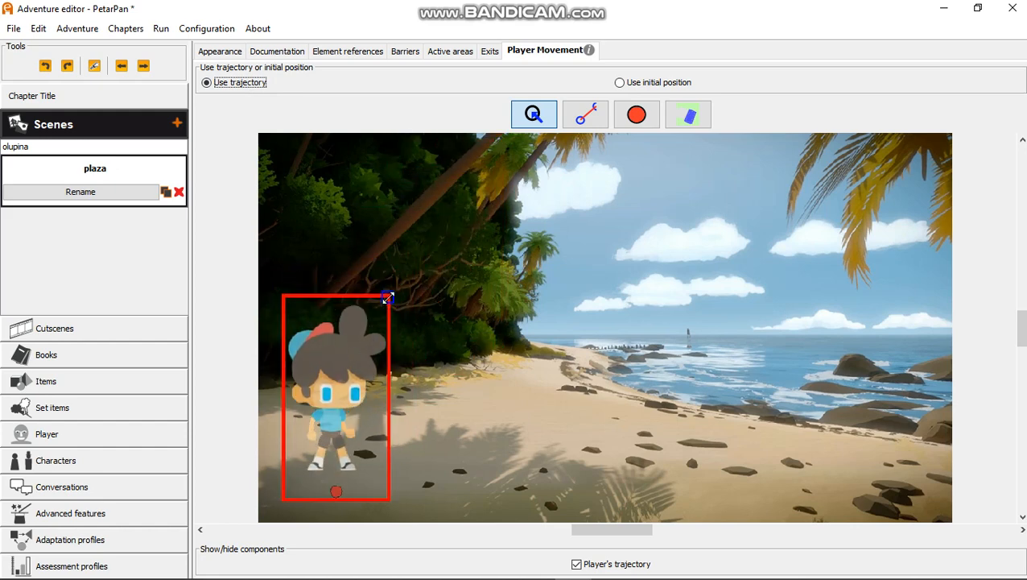
{"action": "left_click_drag", "start_coordinate": [388, 298], "coordinate": [363, 377]}
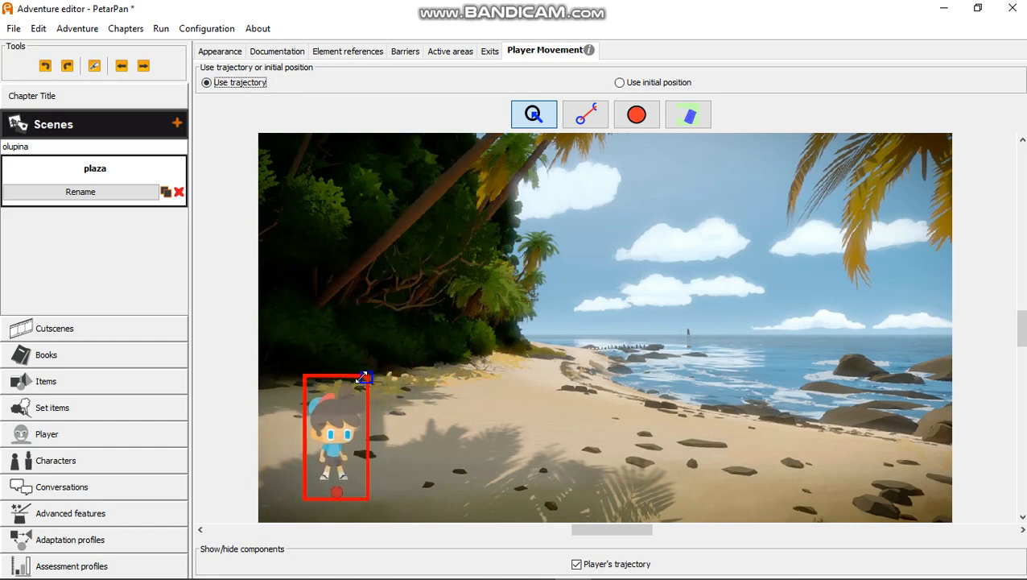
{"action": "left_click_drag", "start_coordinate": [347, 416], "coordinate": [313, 415]}
{"action": "left_click_drag", "start_coordinate": [336, 377], "coordinate": [353, 375]}
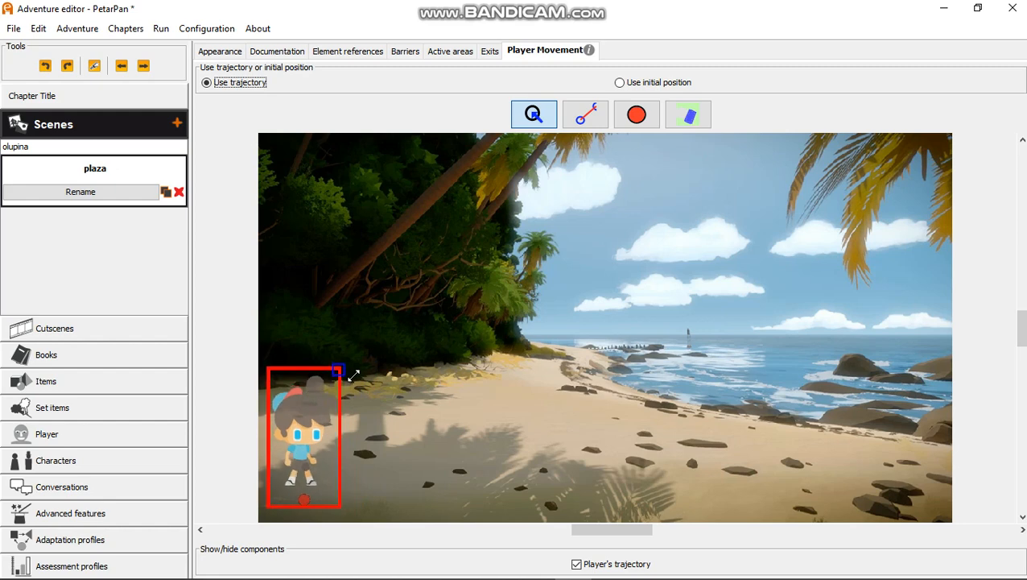
Add two trajectory points along the middle of the beach, scaling the player smaller at each one farther back
{"action": "left_click", "coordinate": [428, 427]}
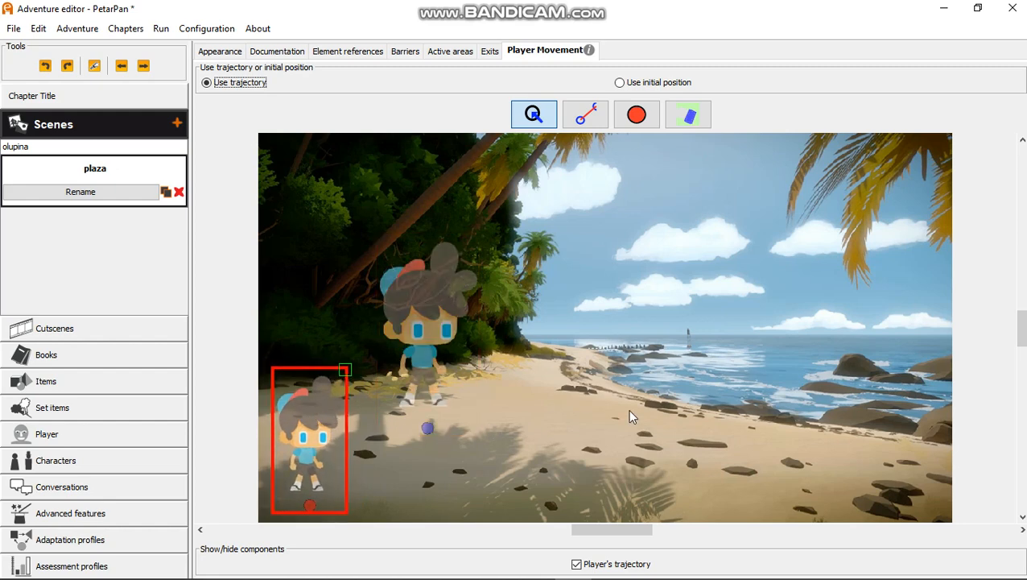
{"action": "left_click", "coordinate": [628, 408]}
{"action": "left_click", "coordinate": [399, 311]}
{"action": "left_click_drag", "start_coordinate": [475, 231], "coordinate": [448, 320]}
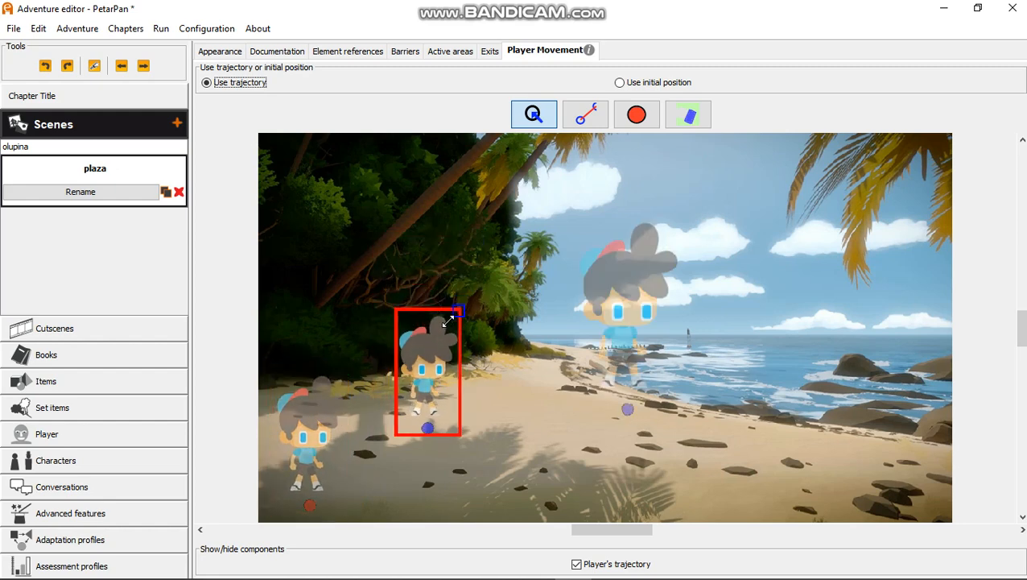
{"action": "left_click_drag", "start_coordinate": [436, 355], "coordinate": [495, 381]}
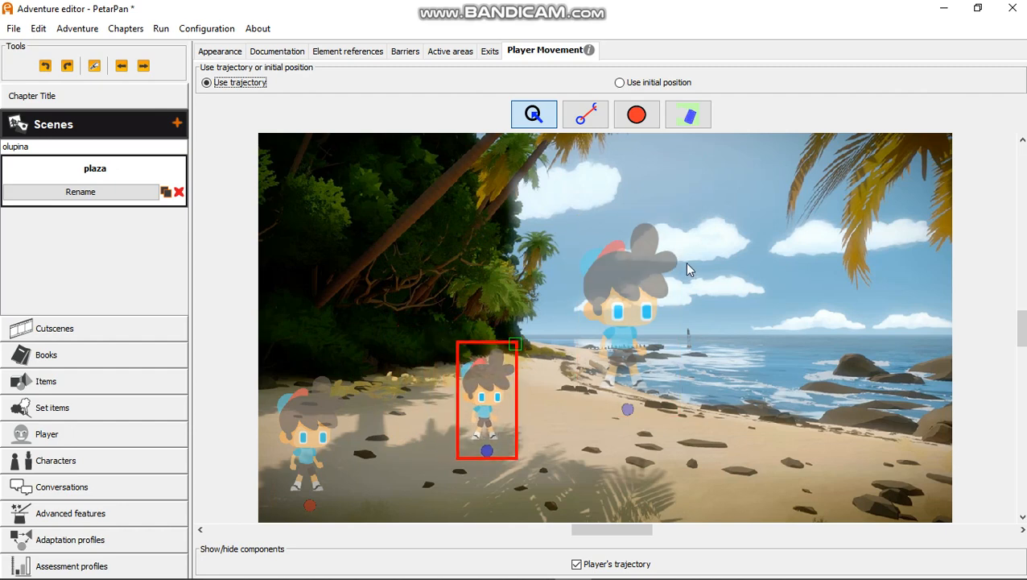
{"action": "left_click", "coordinate": [675, 247]}
{"action": "left_click_drag", "start_coordinate": [679, 224], "coordinate": [633, 378]}
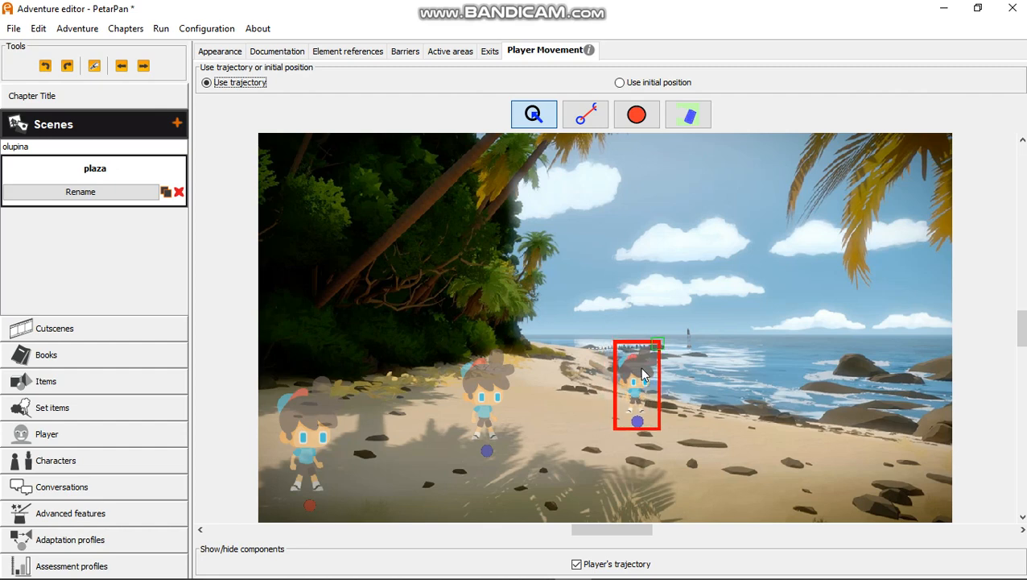
Add a fourth trajectory point by the rocks at the beach's lower right and scale the player down there
{"action": "left_click", "coordinate": [878, 480]}
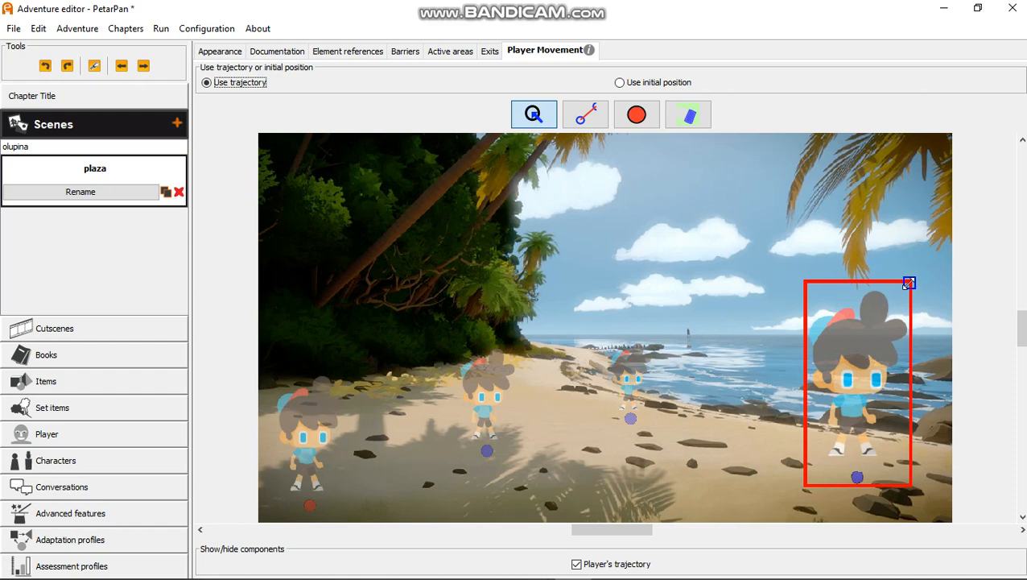
{"action": "left_click_drag", "start_coordinate": [910, 281], "coordinate": [886, 339]}
{"action": "left_click_drag", "start_coordinate": [865, 382], "coordinate": [899, 405]}
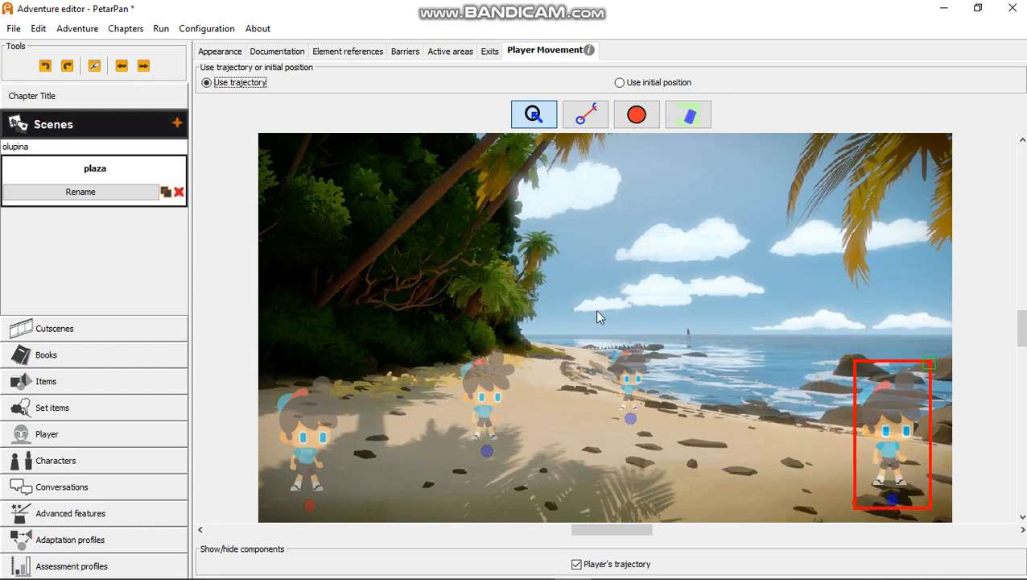
Connect the four trajectory points in sequence from the starting point to the rocks on the far right
{"action": "left_click", "coordinate": [585, 114]}
{"action": "left_click_drag", "start_coordinate": [313, 508], "coordinate": [631, 416]}
{"action": "left_click_drag", "start_coordinate": [738, 464], "coordinate": [891, 503]}
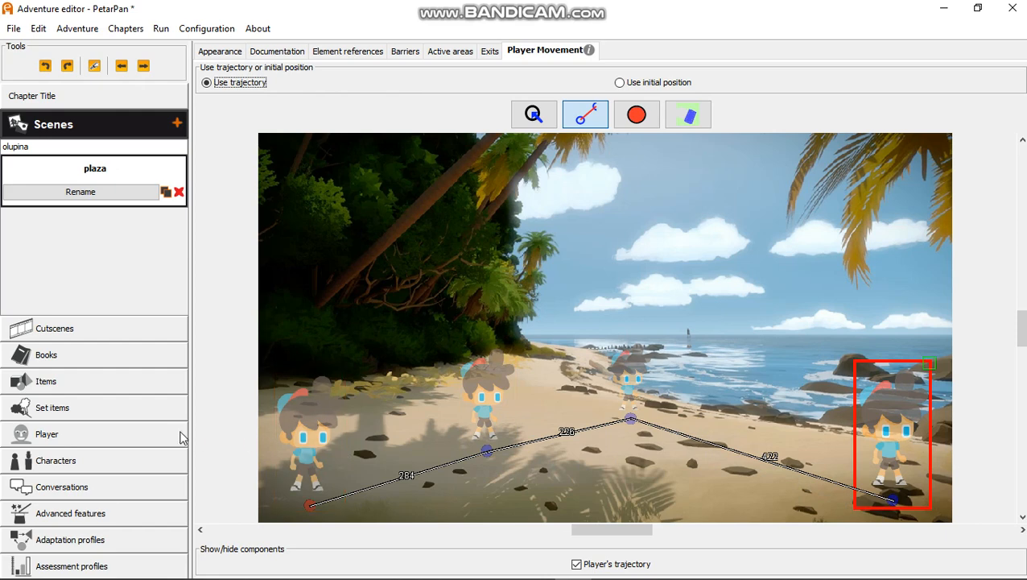
Add an exit to the olupina scene with plaza as the next scene
{"action": "left_click", "coordinate": [29, 146]}
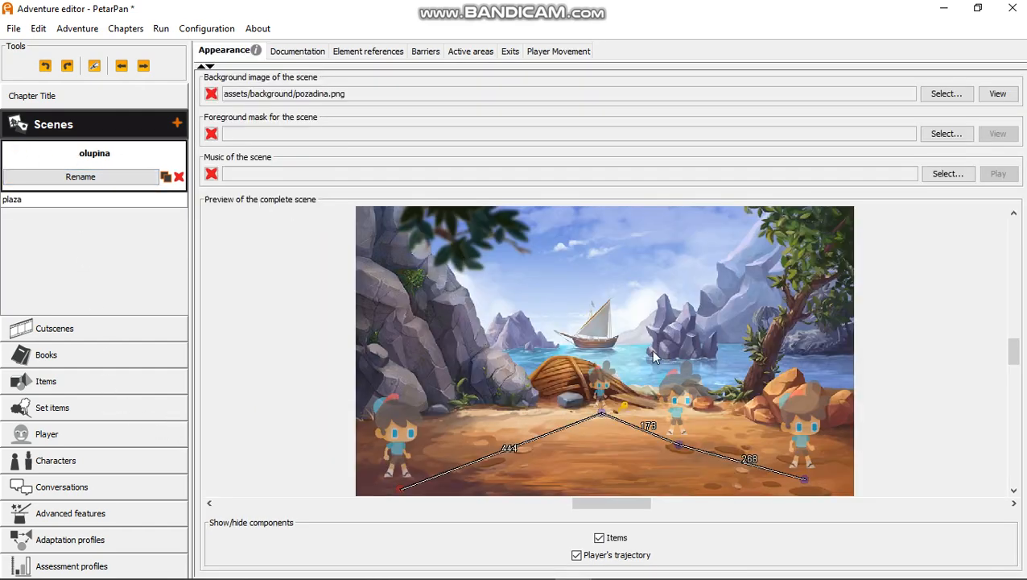
{"action": "left_click", "coordinate": [510, 52]}
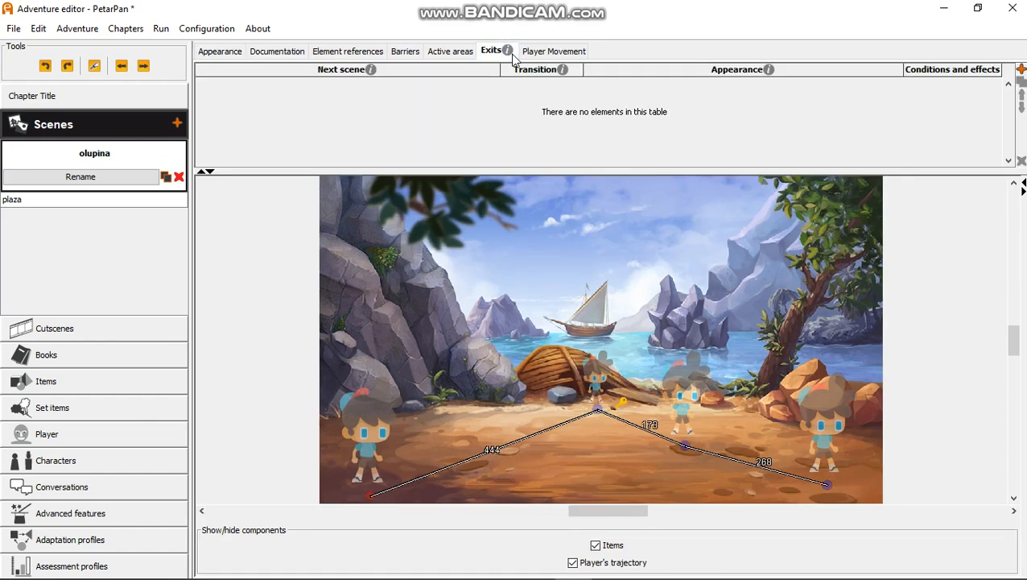
{"action": "left_click", "coordinate": [1021, 70]}
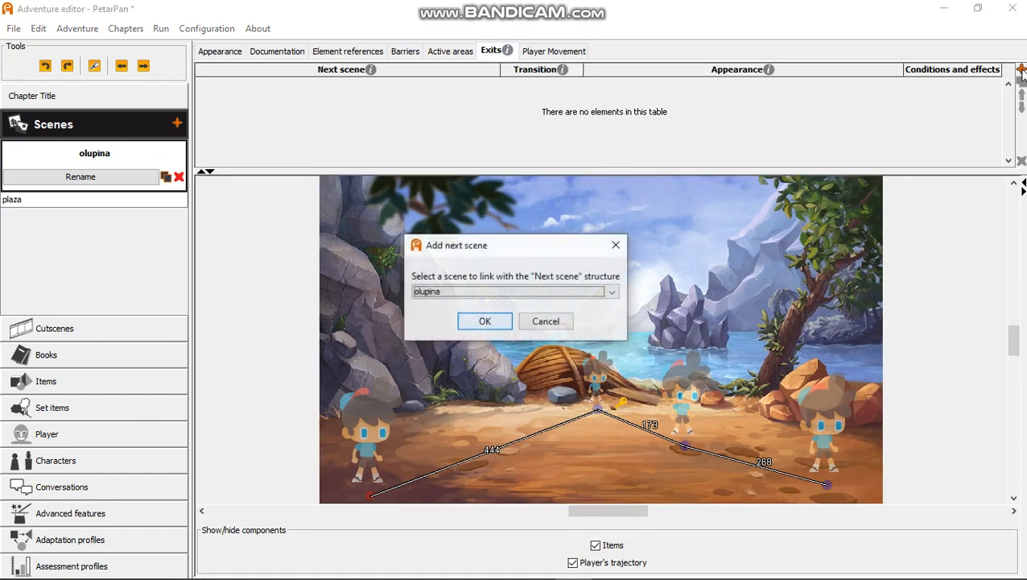
{"action": "left_click", "coordinate": [568, 294]}
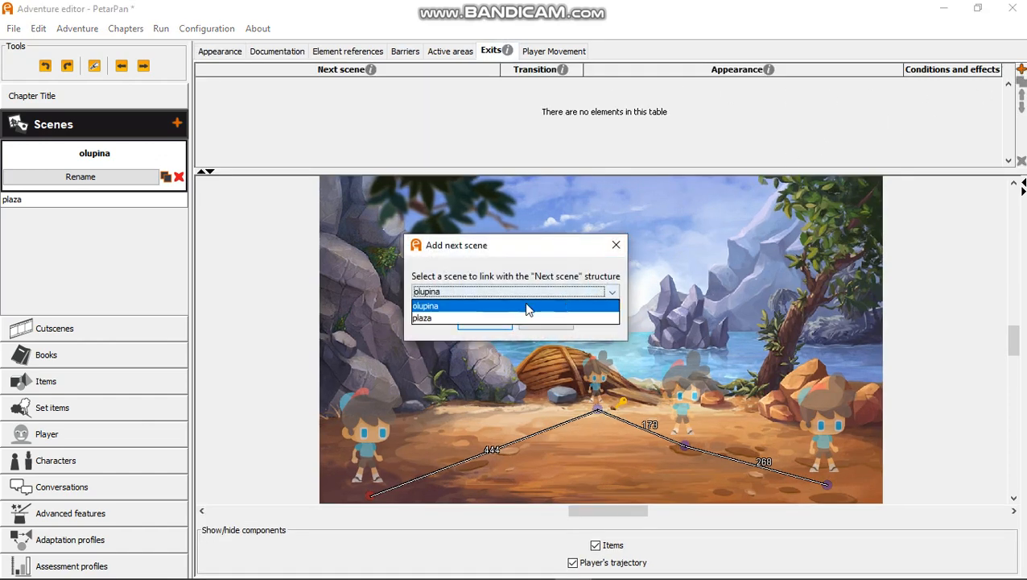
{"action": "left_click", "coordinate": [432, 319]}
{"action": "left_click", "coordinate": [487, 323]}
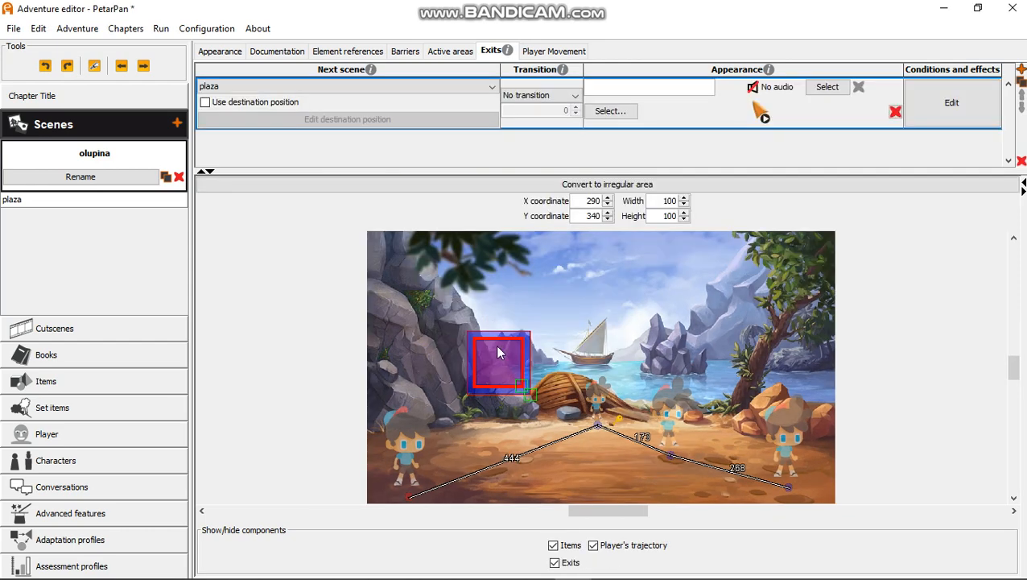
Place the exit area at the scene's lower-right edge, about 113 wide and 232 high, and fit its influence area around it
{"action": "left_click_drag", "start_coordinate": [496, 345], "coordinate": [503, 310]}
{"action": "left_click_drag", "start_coordinate": [496, 373], "coordinate": [833, 501]}
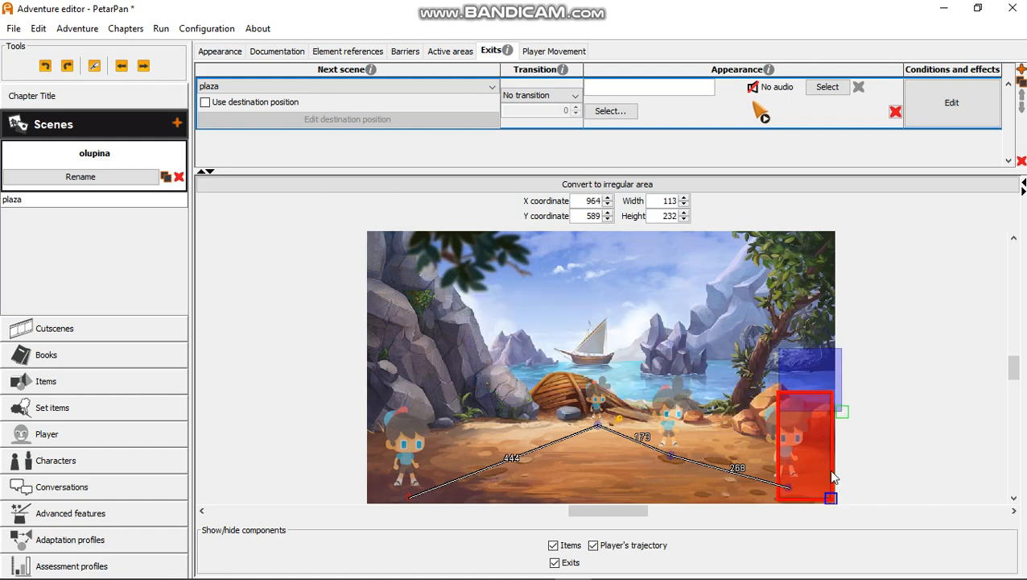
{"action": "left_click_drag", "start_coordinate": [825, 376], "coordinate": [806, 408]}
{"action": "left_click_drag", "start_coordinate": [822, 443], "coordinate": [837, 501]}
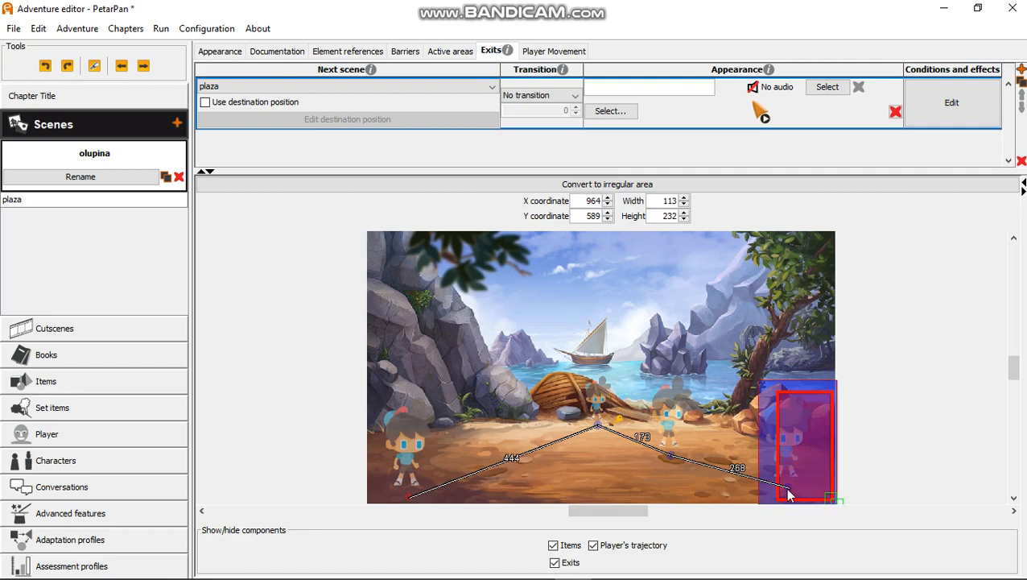
{"action": "left_click_drag", "start_coordinate": [768, 480], "coordinate": [781, 481]}
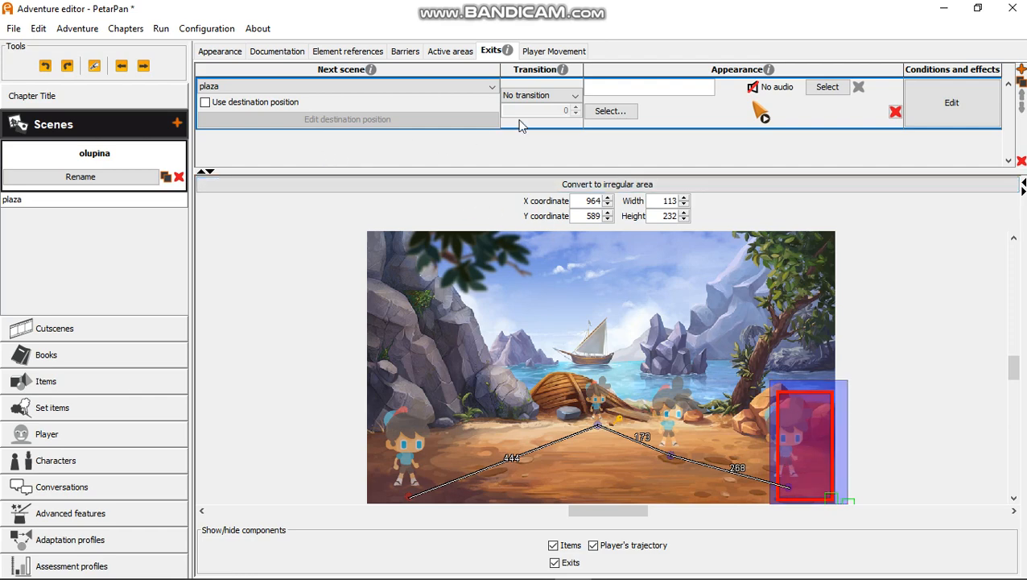
Give the exit a Fade in transition of 1.500 and the label text "Idi na plažu..."
{"action": "left_click", "coordinate": [537, 96]}
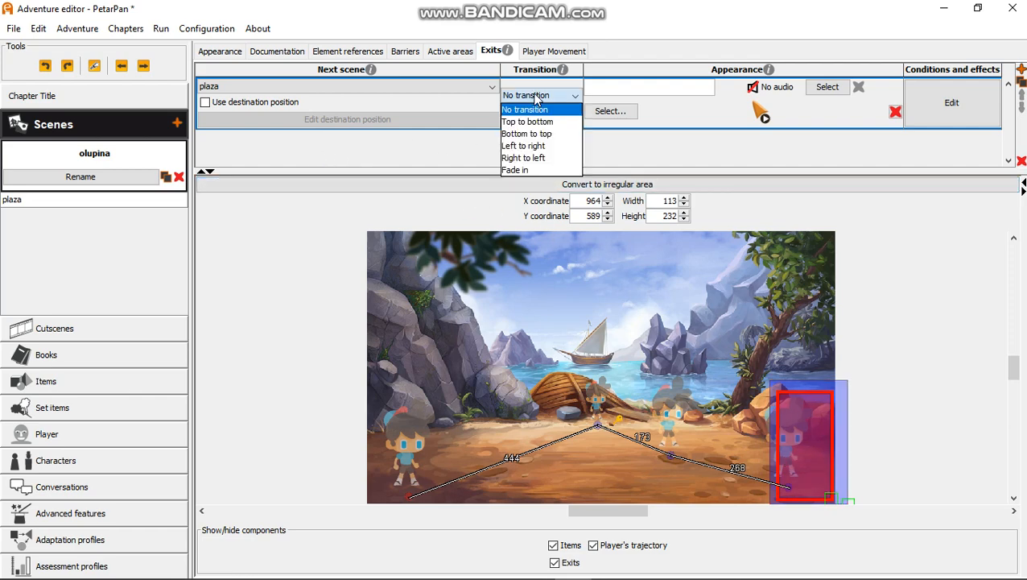
{"action": "left_click", "coordinate": [520, 169]}
{"action": "left_click", "coordinate": [576, 109]}
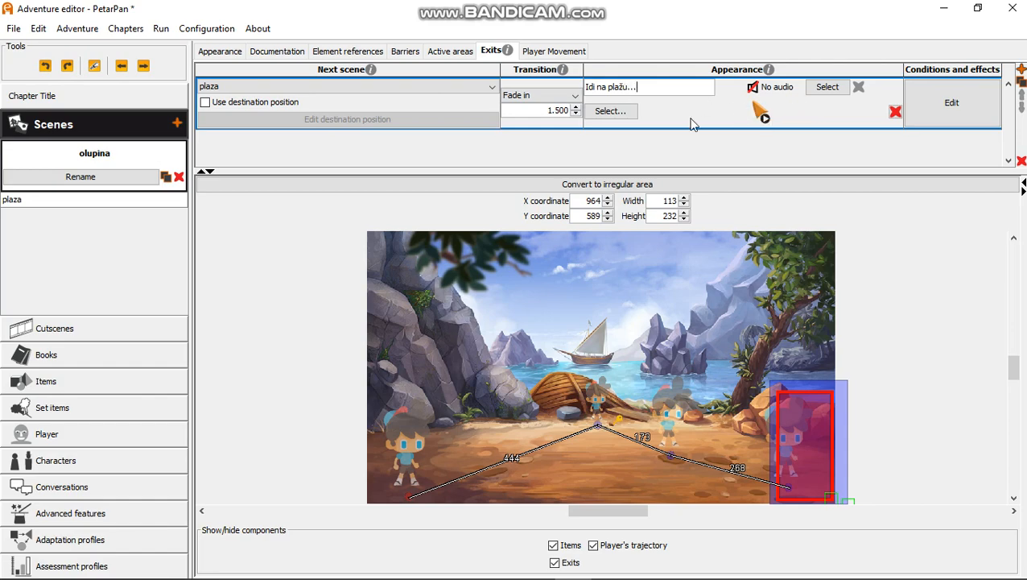
{"action": "left_click", "coordinate": [618, 112]}
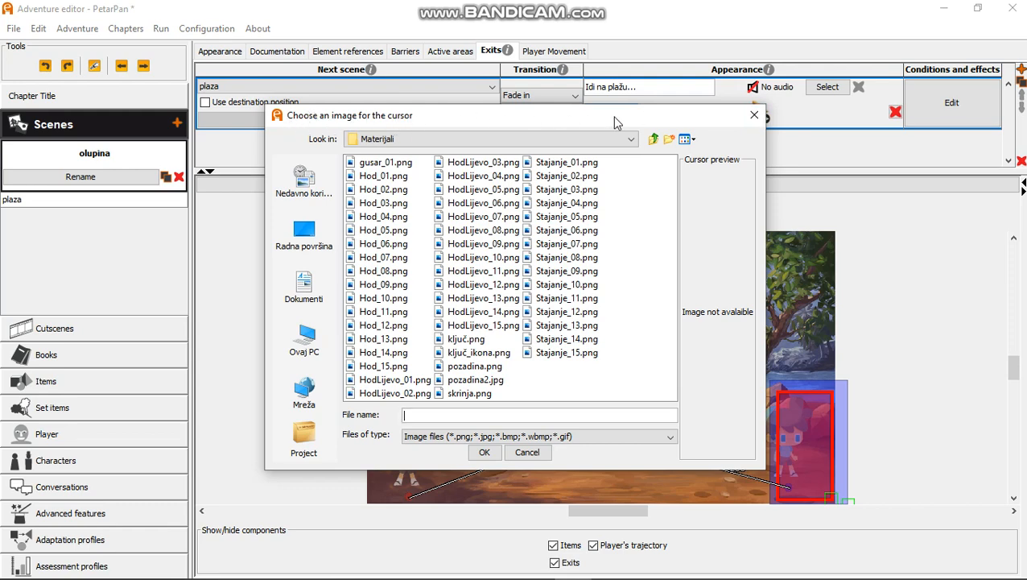
{"action": "left_click", "coordinate": [754, 115]}
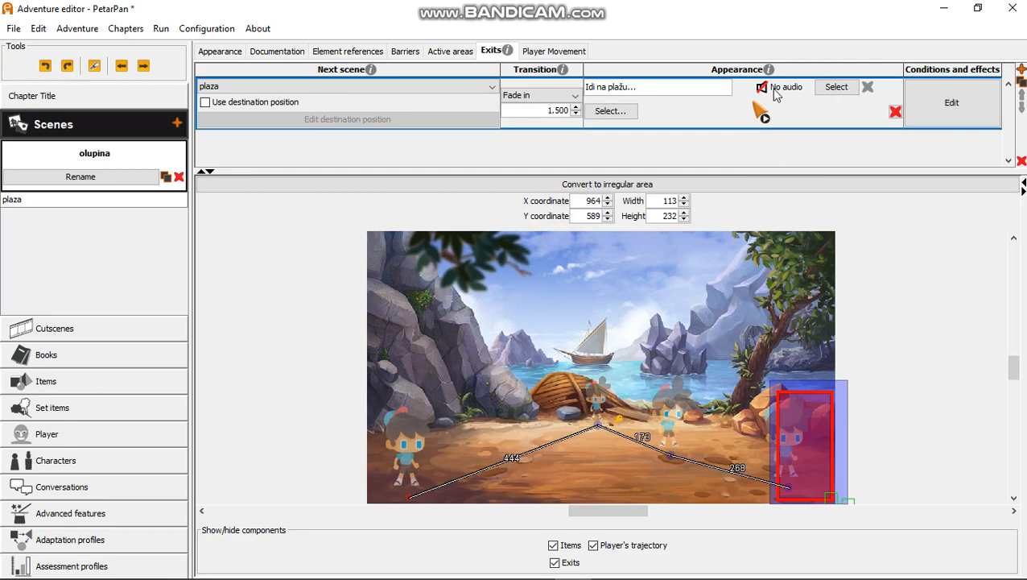
{"action": "left_click", "coordinate": [837, 89]}
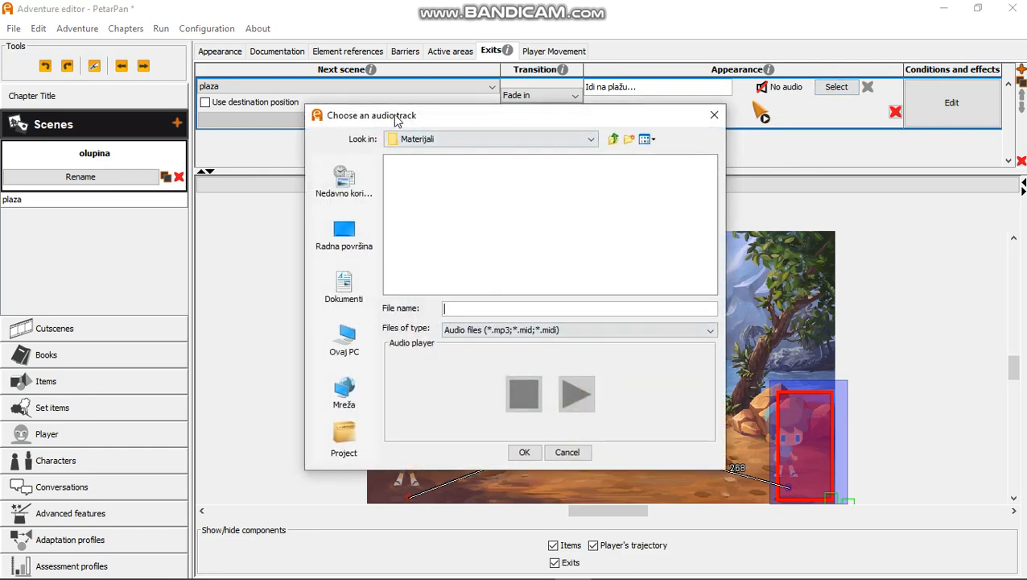
{"action": "left_click", "coordinate": [710, 117]}
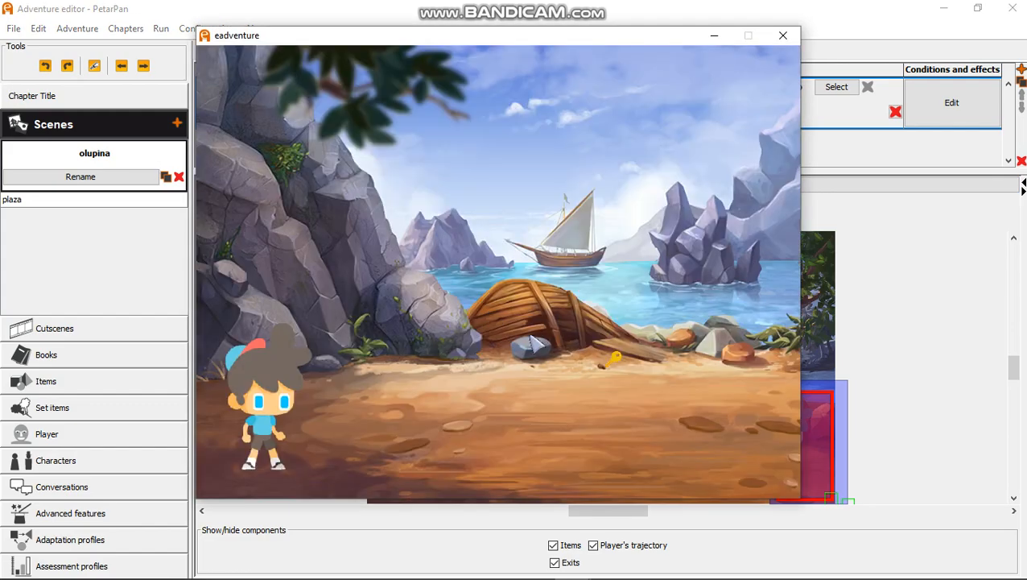
Test-run the game by walking the player across the olupina scene and through the exit into plaza, and close the game window
{"action": "left_click", "coordinate": [583, 350]}
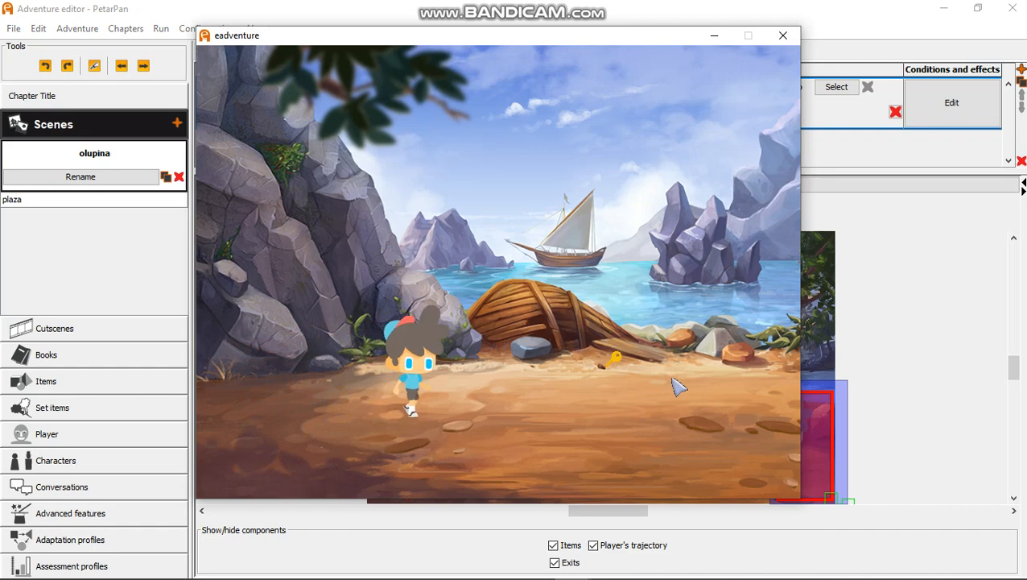
{"action": "left_click", "coordinate": [712, 396]}
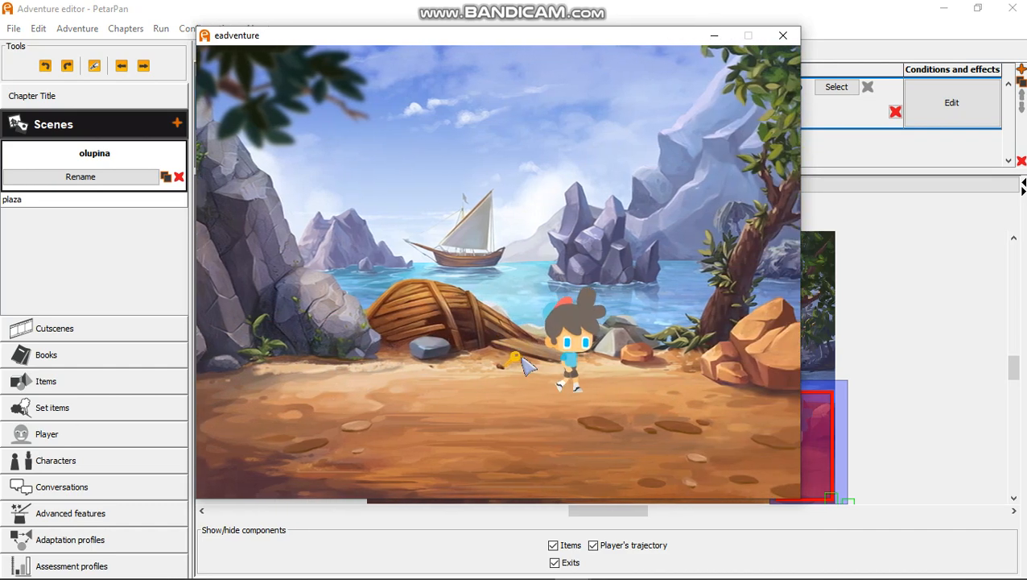
{"action": "right_click", "coordinate": [520, 359]}
{"action": "left_click", "coordinate": [491, 361]}
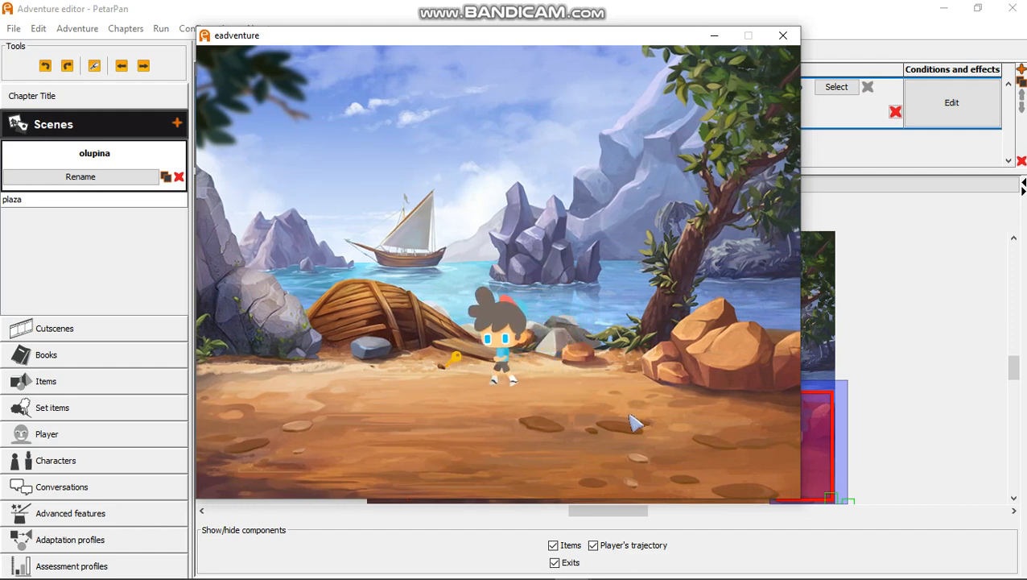
{"action": "left_click", "coordinate": [759, 435]}
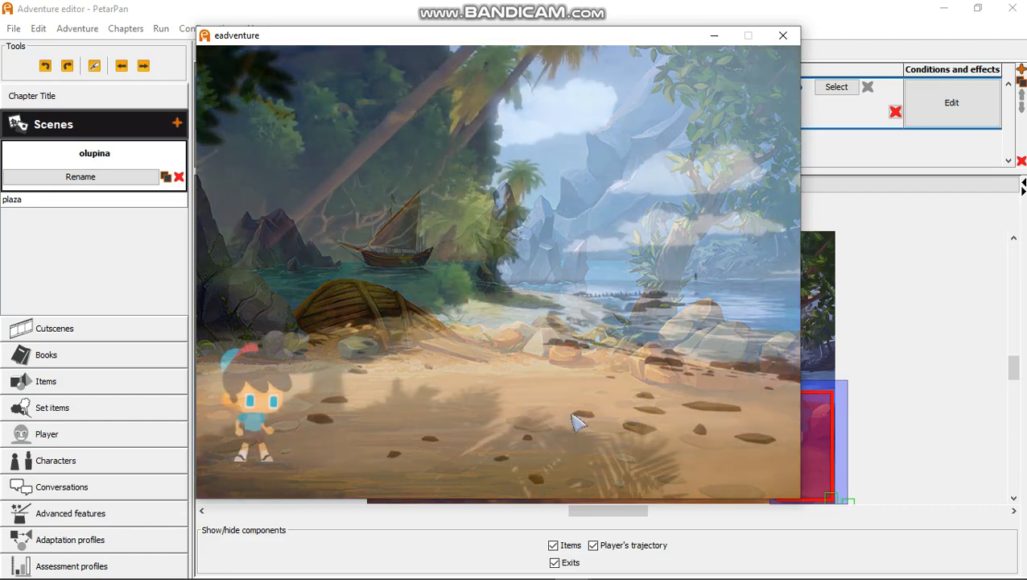
{"action": "left_click", "coordinate": [508, 387]}
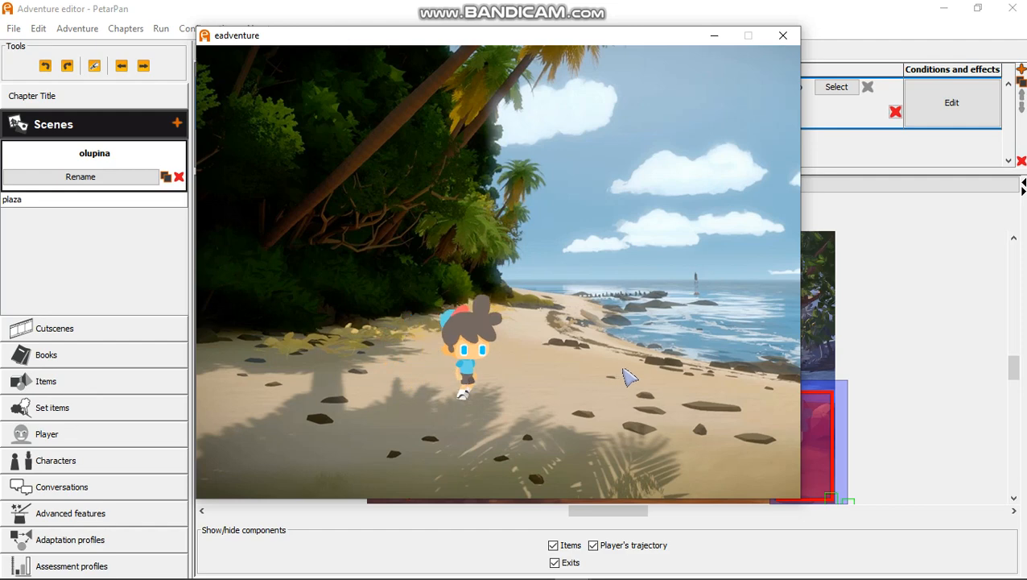
{"action": "left_click", "coordinate": [784, 36]}
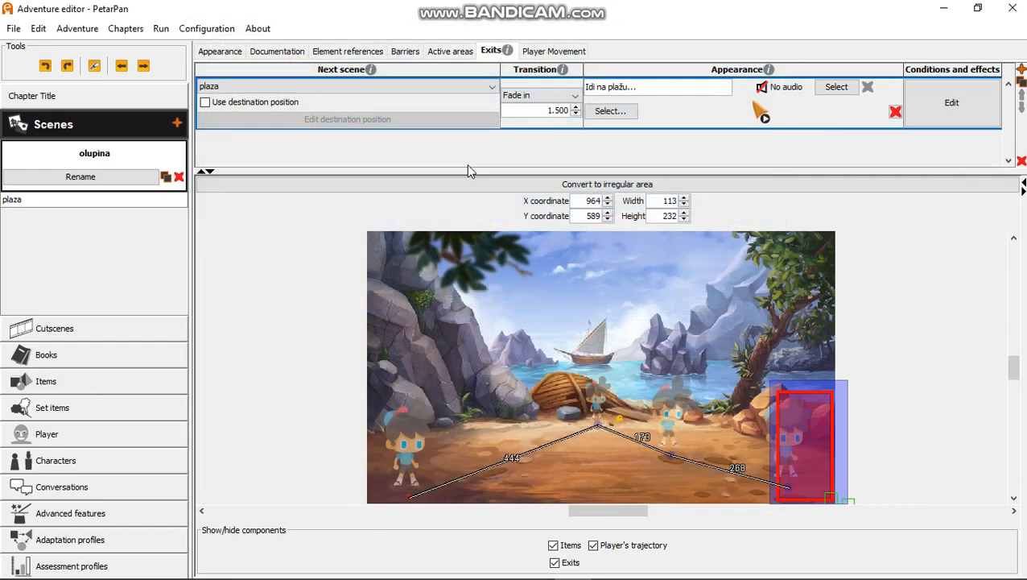
Add a new character to the chapter
{"action": "left_click", "coordinate": [40, 462]}
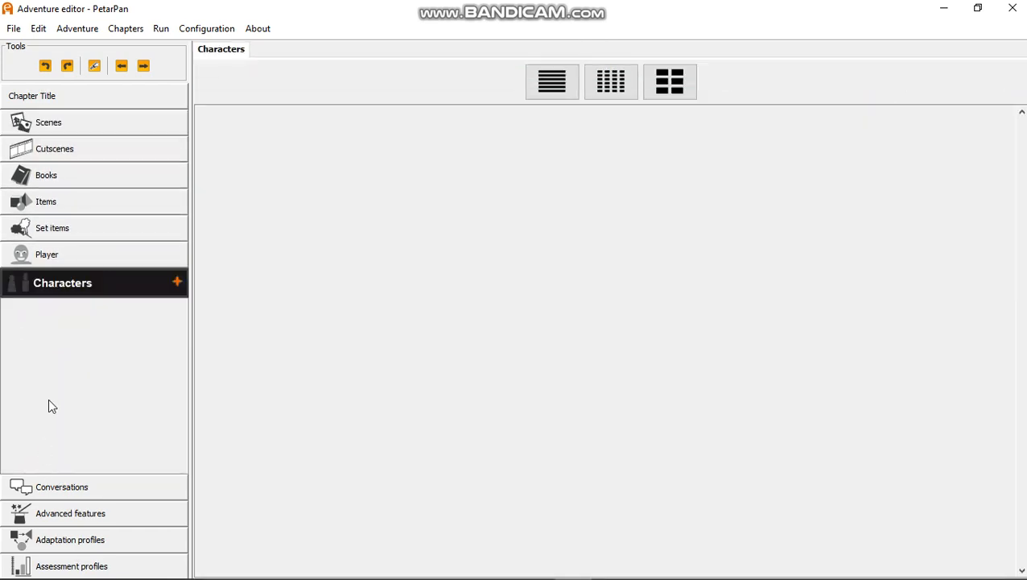
{"action": "left_click", "coordinate": [177, 281]}
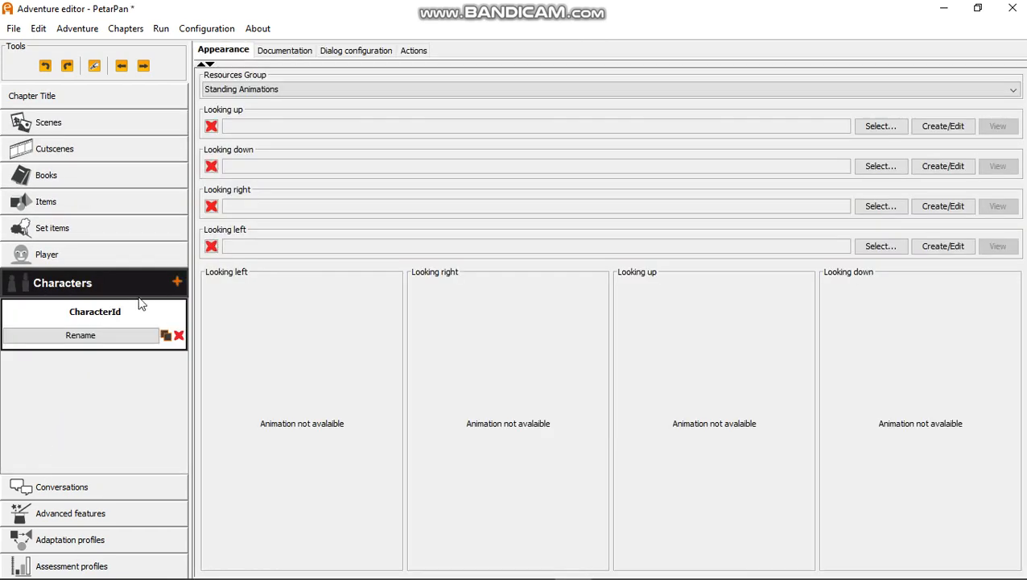
Rename the new character as gusar
{"action": "left_click", "coordinate": [74, 334]}
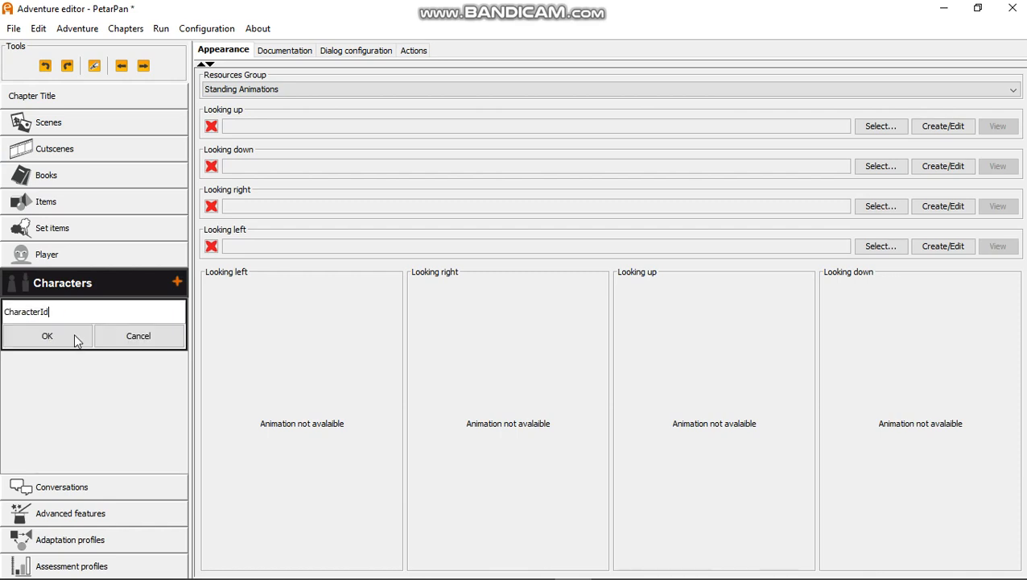
{"action": "double_click", "coordinate": [46, 310]}
{"action": "type", "text": "gusar"}
{"action": "left_click", "coordinate": [38, 338]}
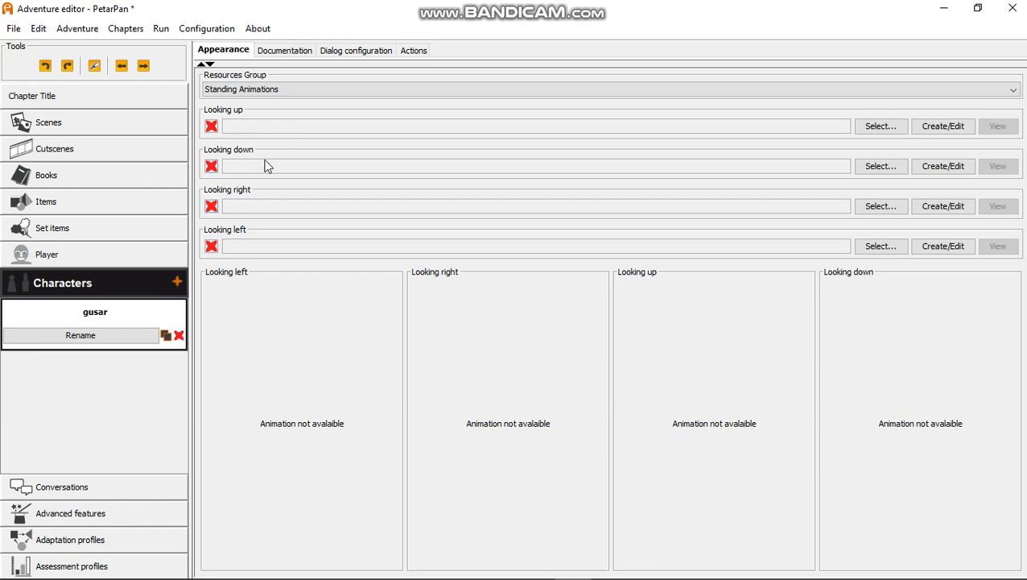
Assign gusar_01.png as the character's Looking right standing animation and answer the prompt about the remaining animations
{"action": "left_click", "coordinate": [881, 206]}
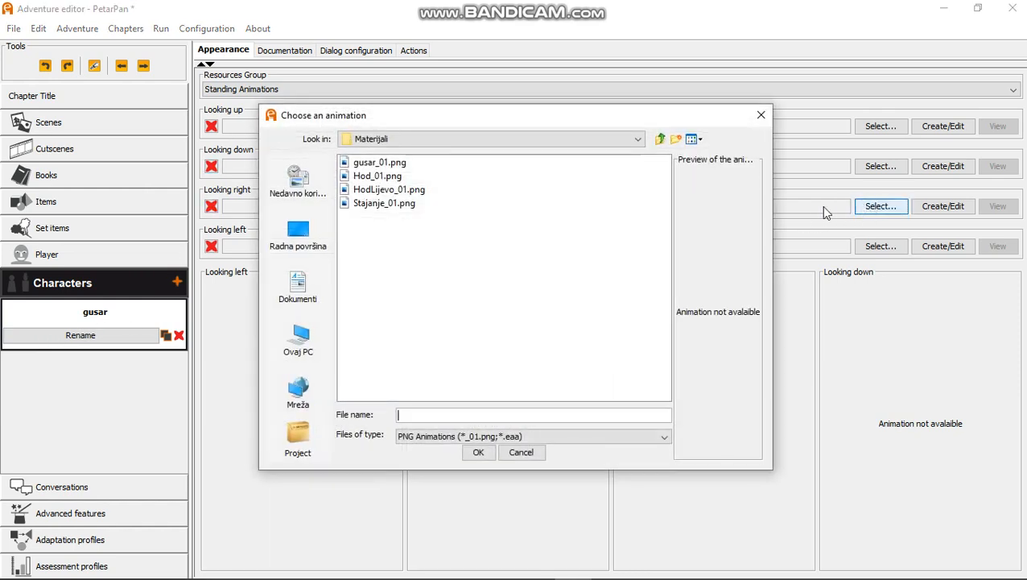
{"action": "left_click", "coordinate": [366, 164]}
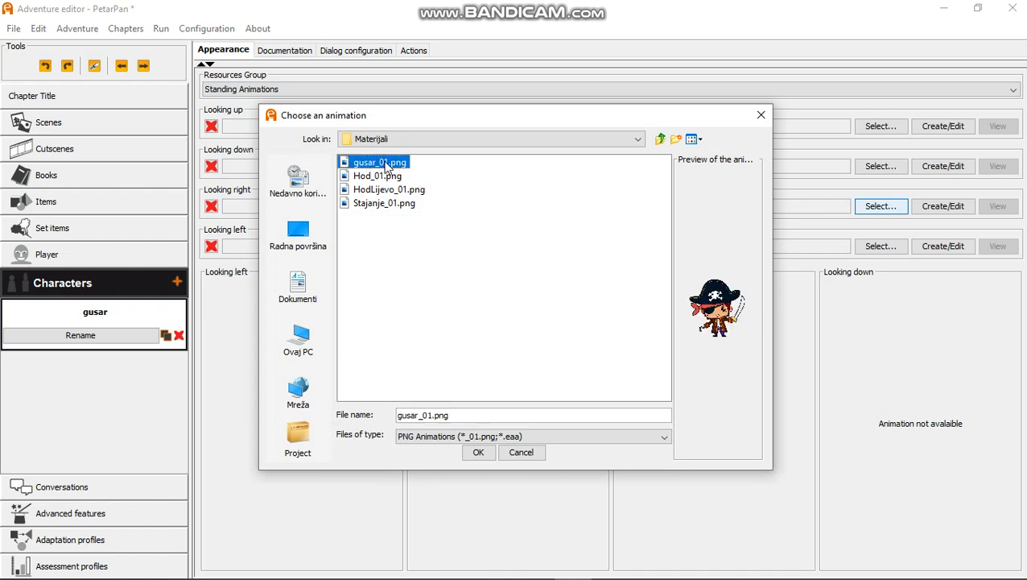
{"action": "left_click", "coordinate": [479, 452]}
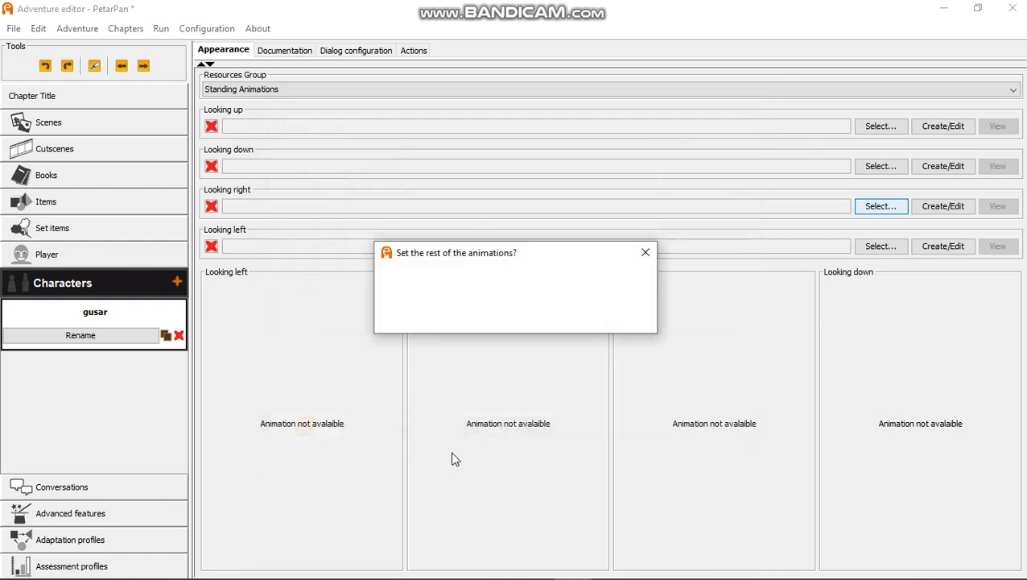
{"action": "left_click", "coordinate": [483, 317]}
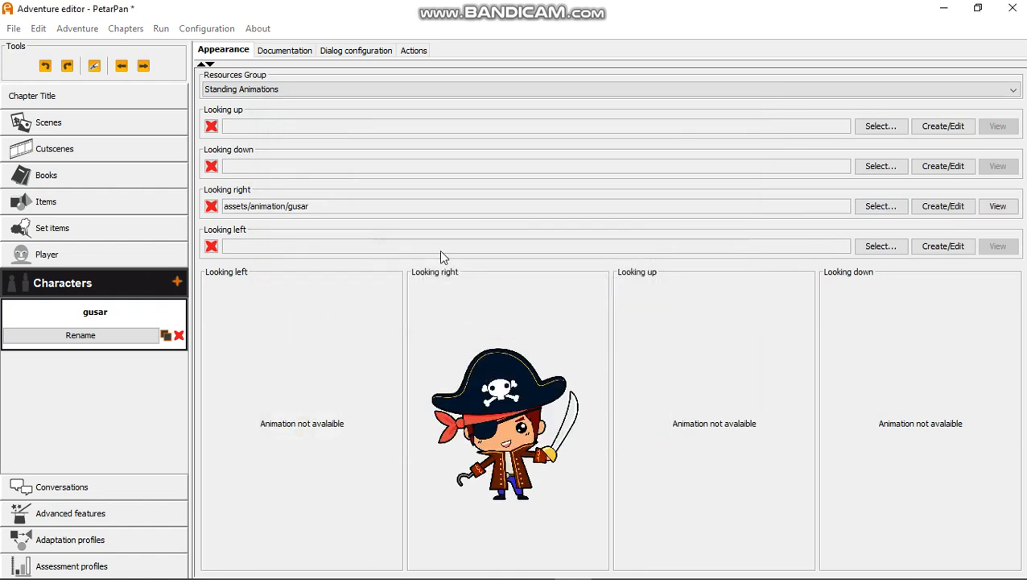
Enable the speech bubble for gusar's conversation lines in the dialog configuration
{"action": "left_click", "coordinate": [332, 50]}
{"action": "left_click", "coordinate": [268, 243]}
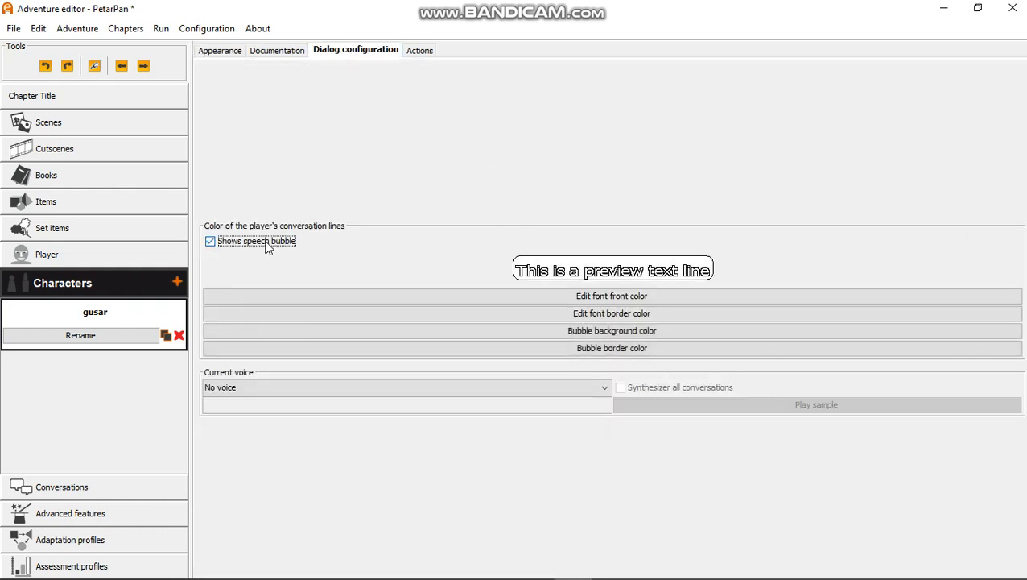
{"action": "left_click", "coordinate": [268, 243]}
{"action": "left_click", "coordinate": [269, 243]}
Add an Examine action to gusar that requires the player to go to him, with a distance of 30
{"action": "left_click", "coordinate": [415, 53]}
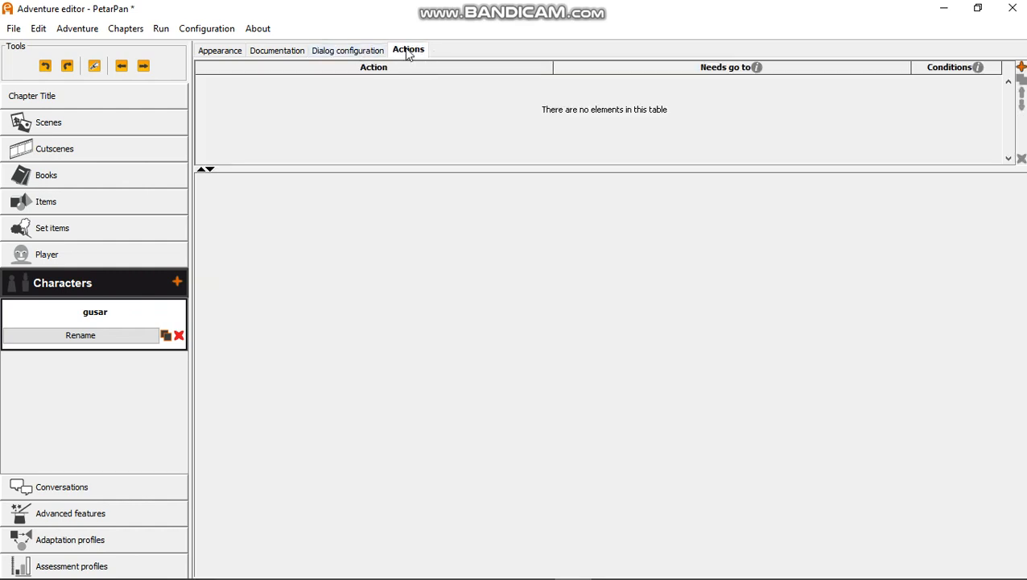
{"action": "left_click", "coordinate": [1021, 68]}
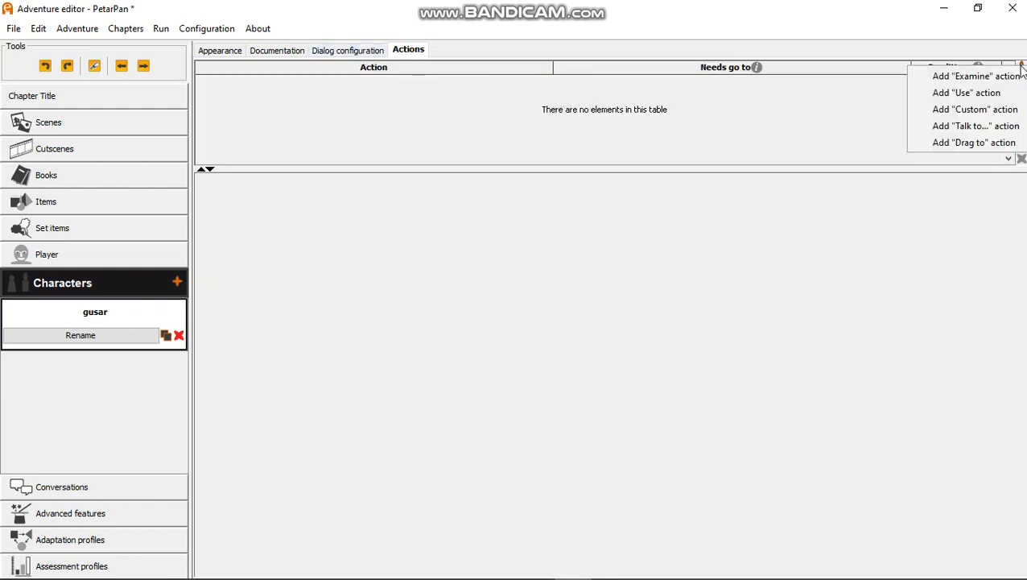
{"action": "left_click", "coordinate": [953, 77]}
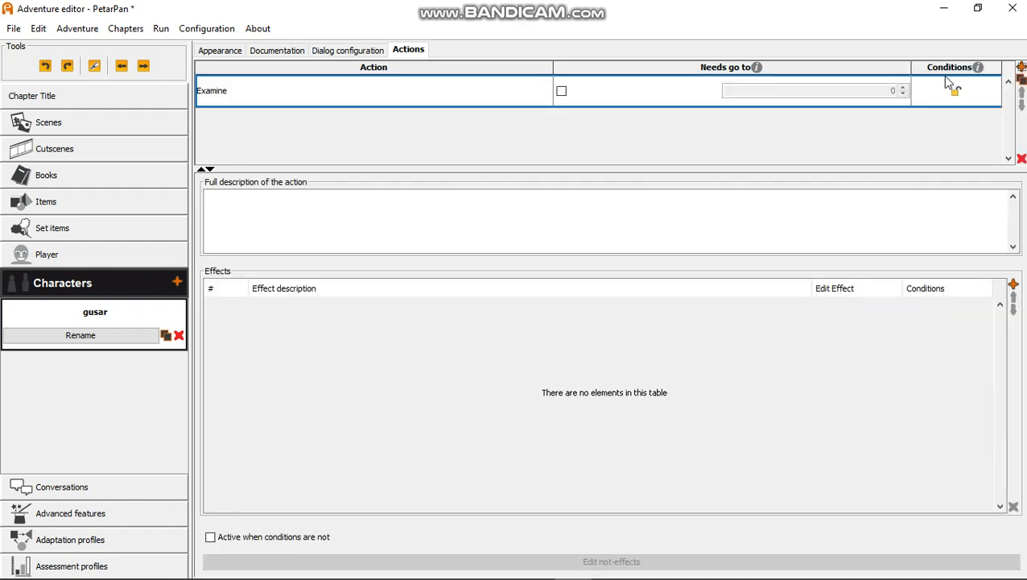
{"action": "left_click", "coordinate": [561, 91]}
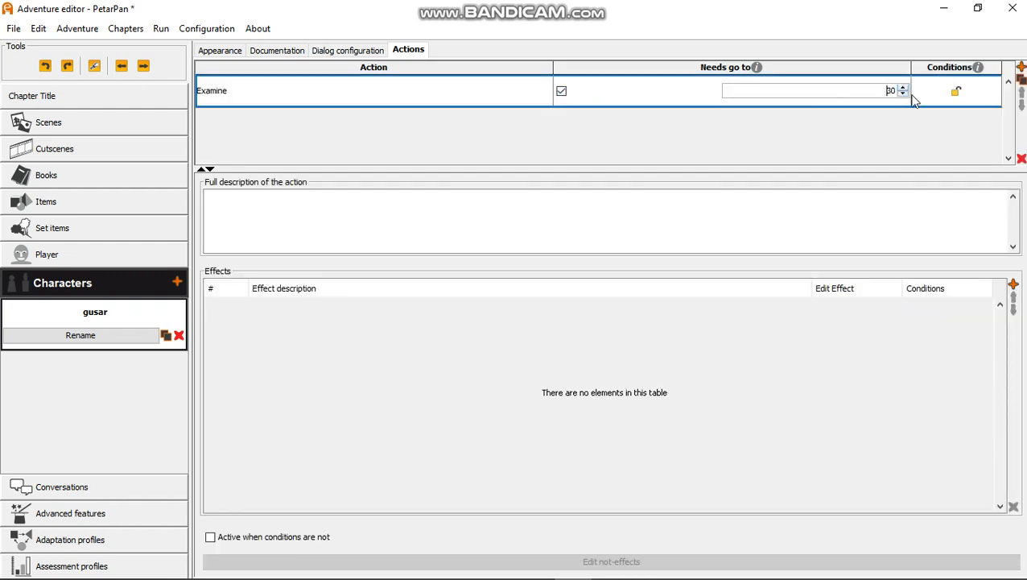
Add a Speak character effect to the Examine action in which gusar says "Agrh! Yarrrr! Ja sam gusar, a tko si ti?"
{"action": "left_click", "coordinate": [1013, 287]}
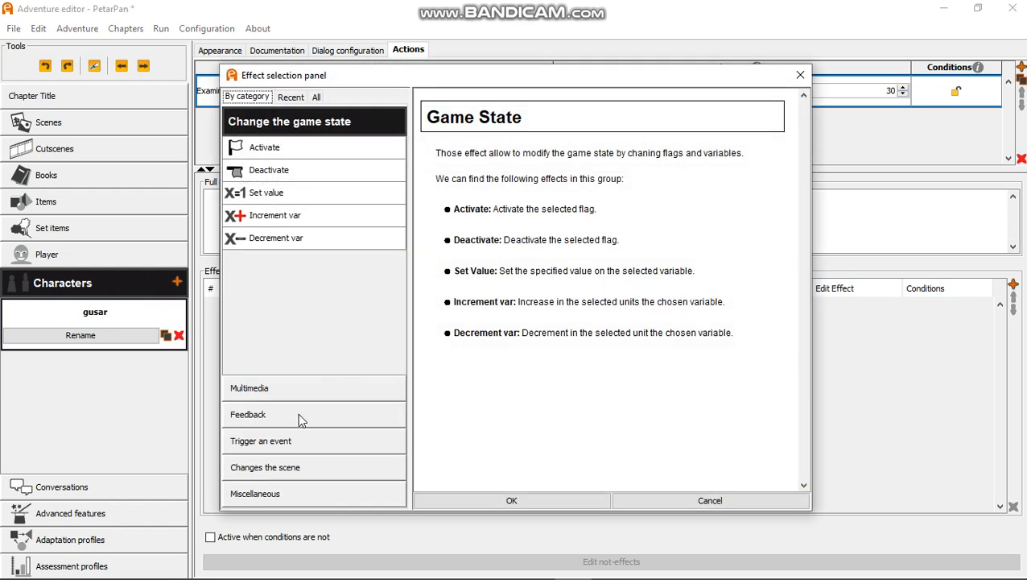
{"action": "left_click", "coordinate": [298, 416]}
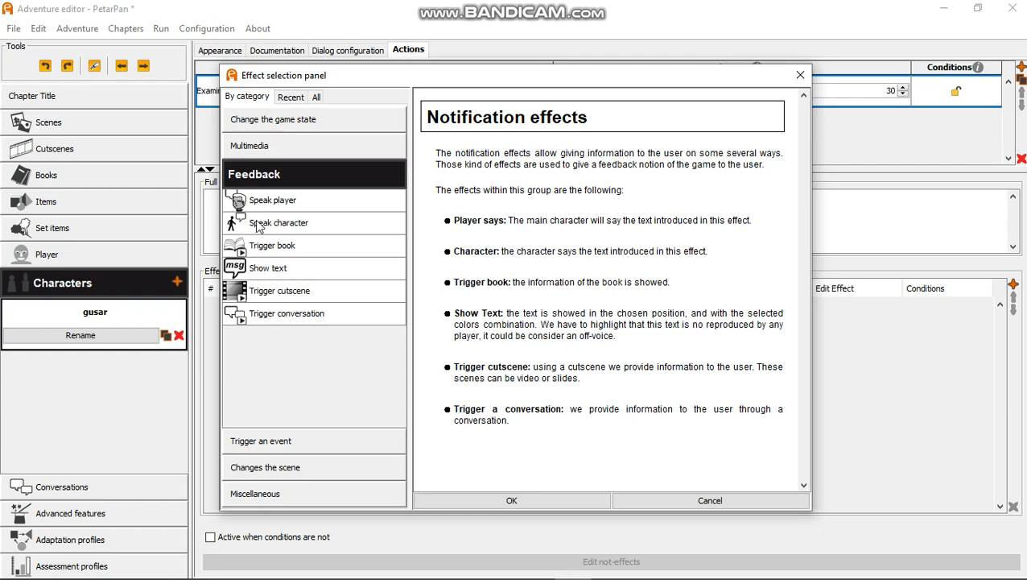
{"action": "left_click", "coordinate": [315, 225]}
{"action": "left_click", "coordinate": [507, 498]}
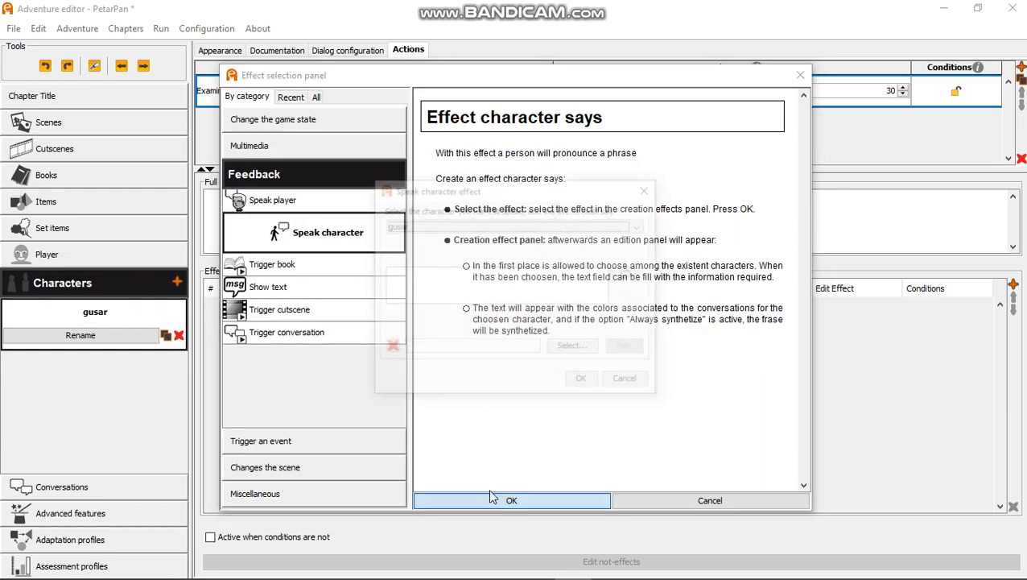
{"action": "left_click", "coordinate": [433, 302]}
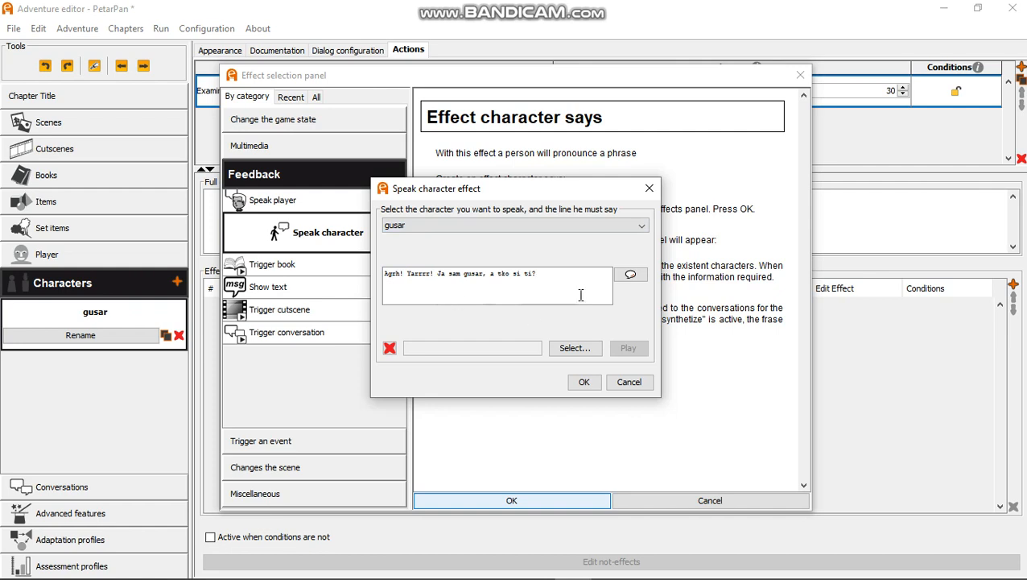
Format gusar's line as Yell (#!) and confirm the speak effect without an audio track
{"action": "left_click", "coordinate": [630, 275]}
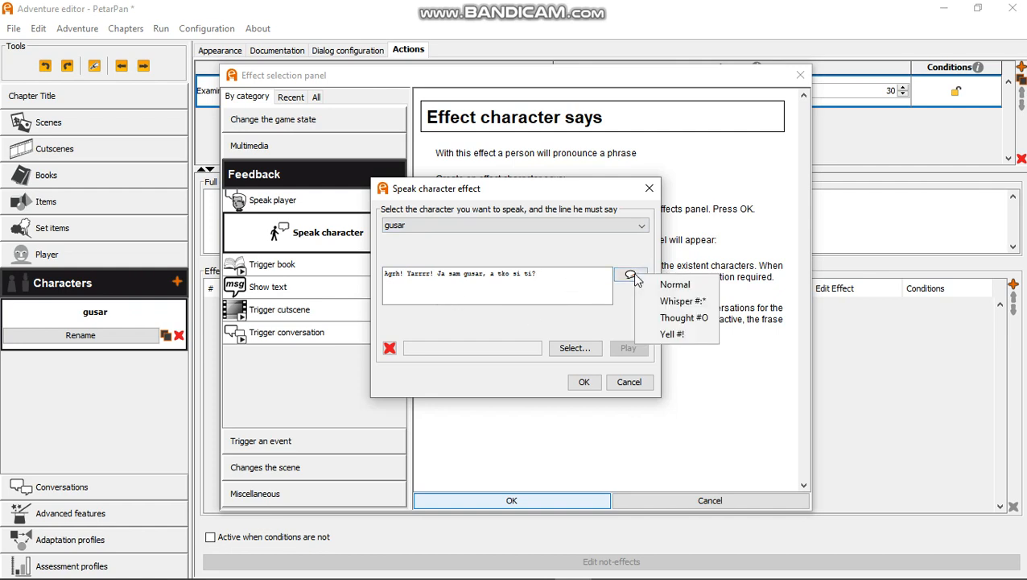
{"action": "left_click", "coordinate": [672, 335]}
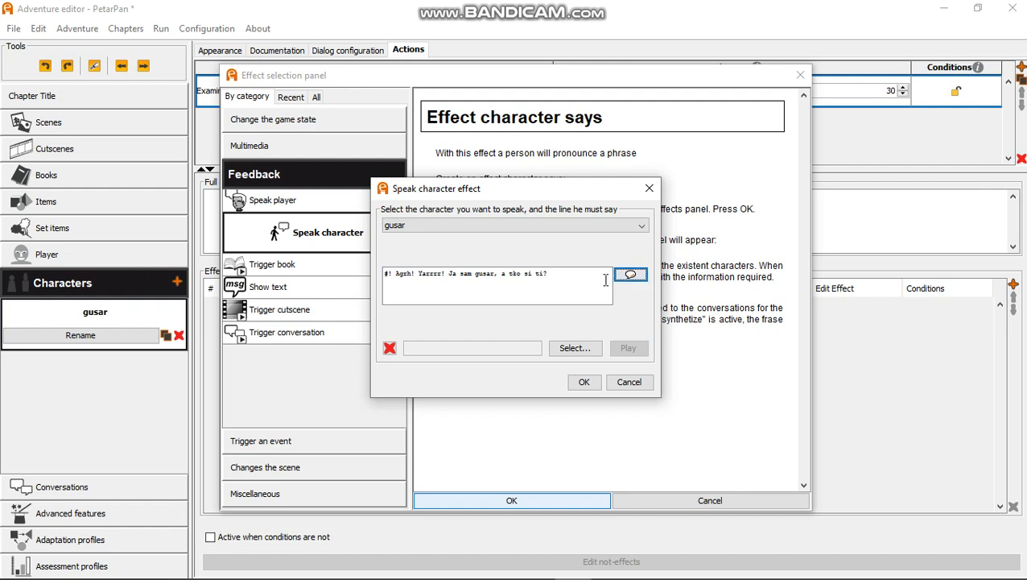
{"action": "left_click", "coordinate": [630, 276]}
{"action": "left_click_drag", "start_coordinate": [384, 277], "coordinate": [549, 277]}
{"action": "left_click", "coordinate": [552, 281]}
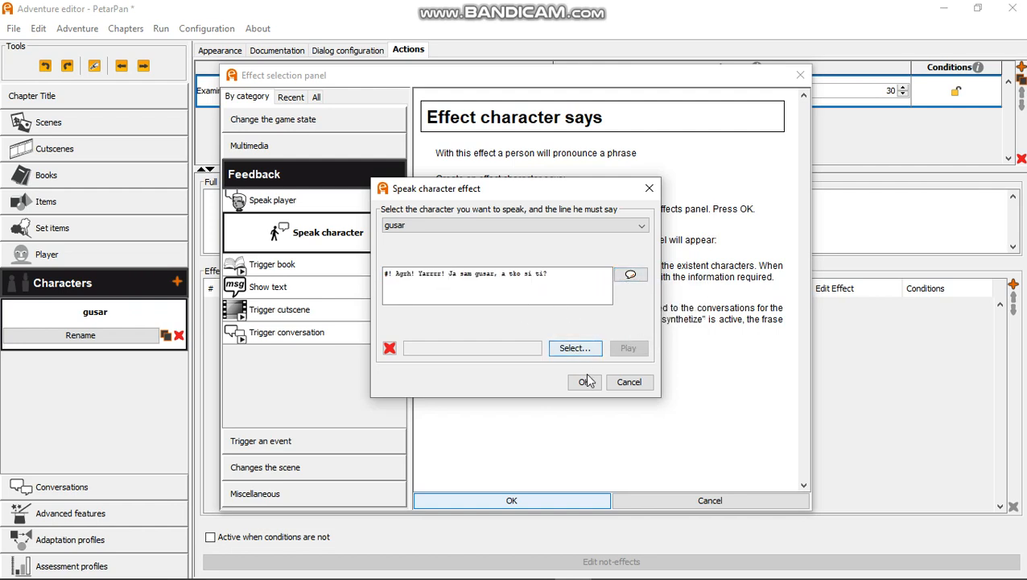
{"action": "left_click", "coordinate": [574, 348]}
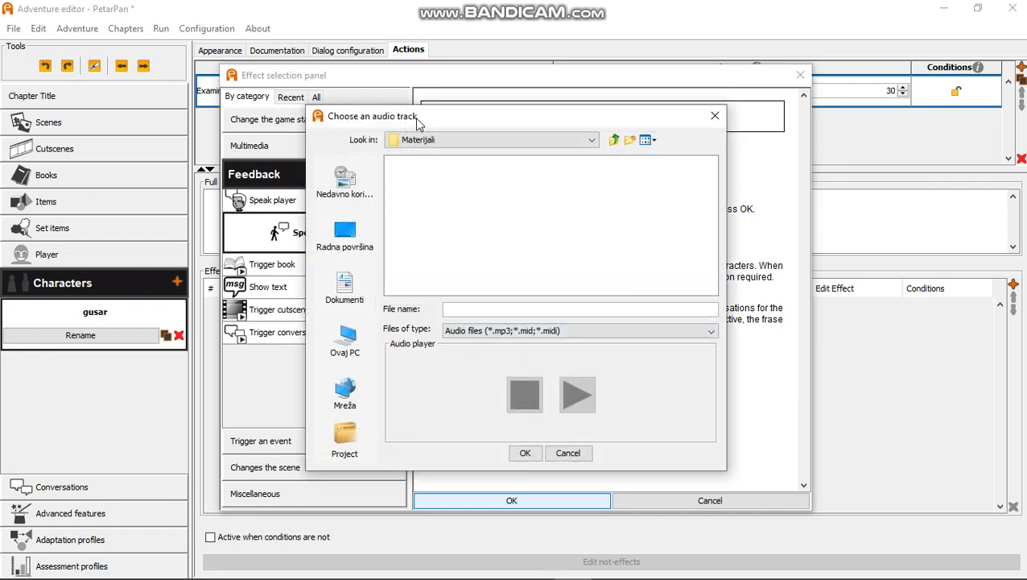
{"action": "left_click", "coordinate": [528, 450]}
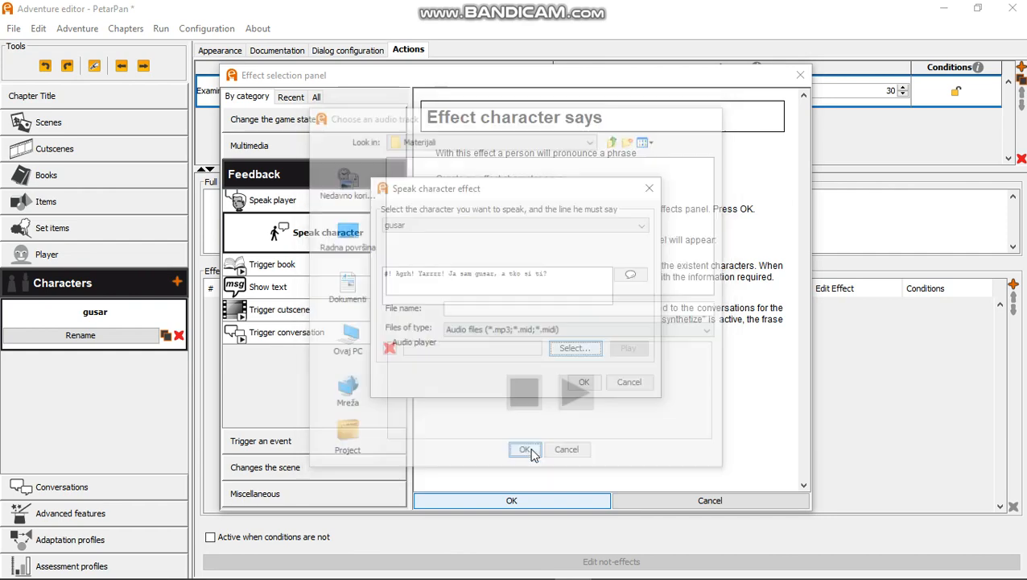
{"action": "left_click", "coordinate": [583, 382]}
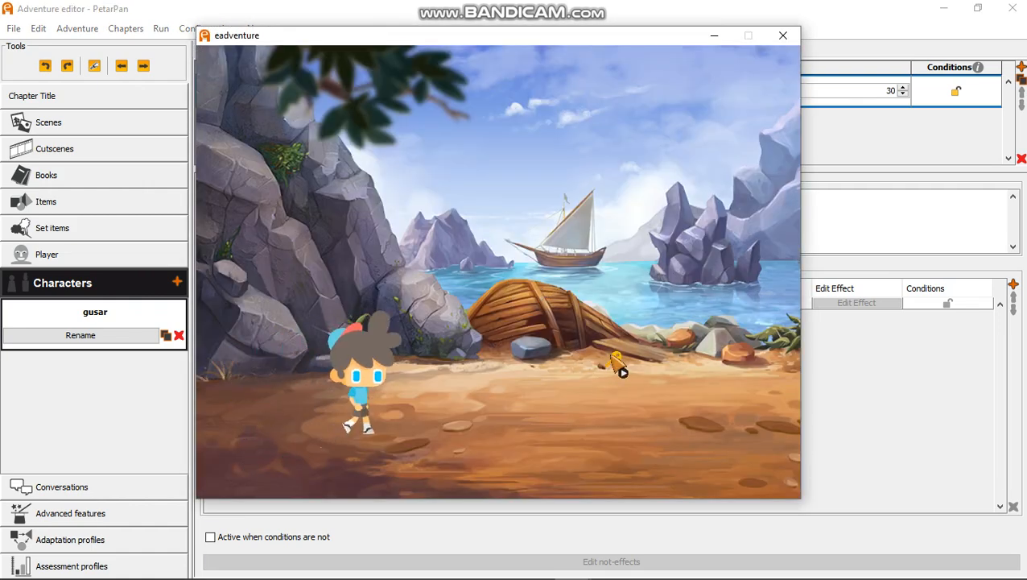
Test-run the game by walking the player through olupina into plaza, and close the game window
{"action": "right_click", "coordinate": [615, 362]}
{"action": "left_click", "coordinate": [645, 362]}
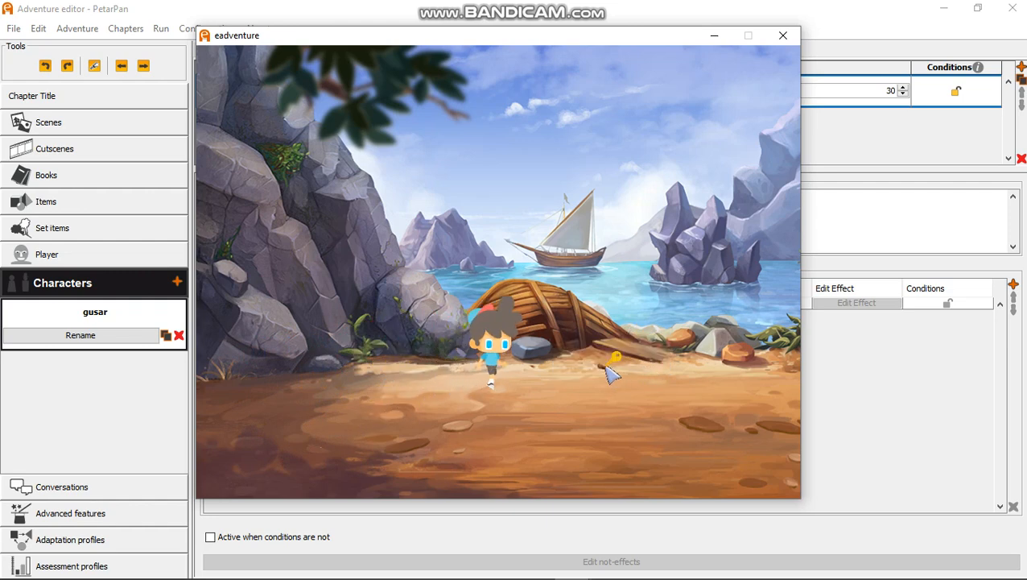
{"action": "left_click", "coordinate": [663, 372]}
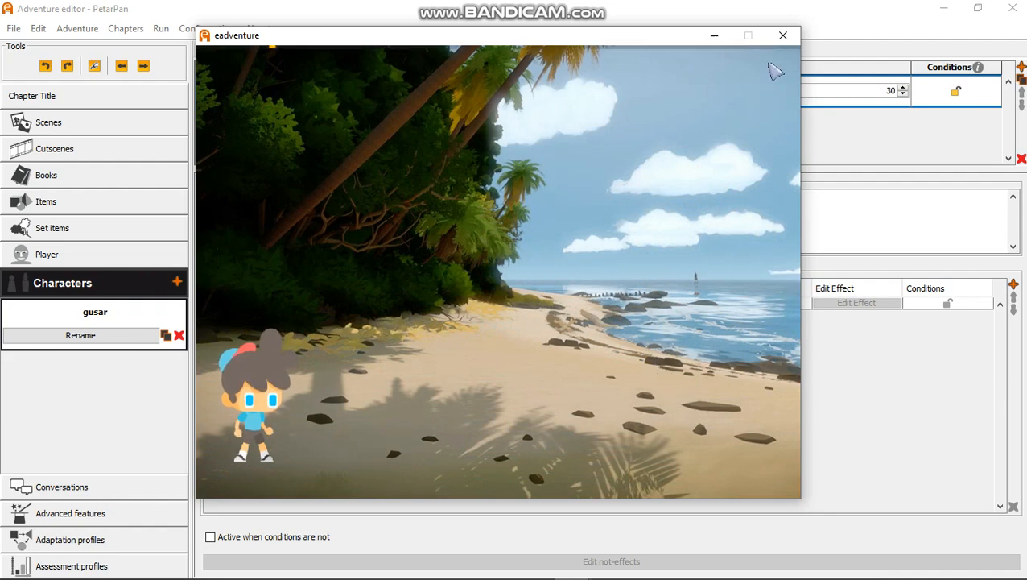
{"action": "left_click", "coordinate": [783, 36]}
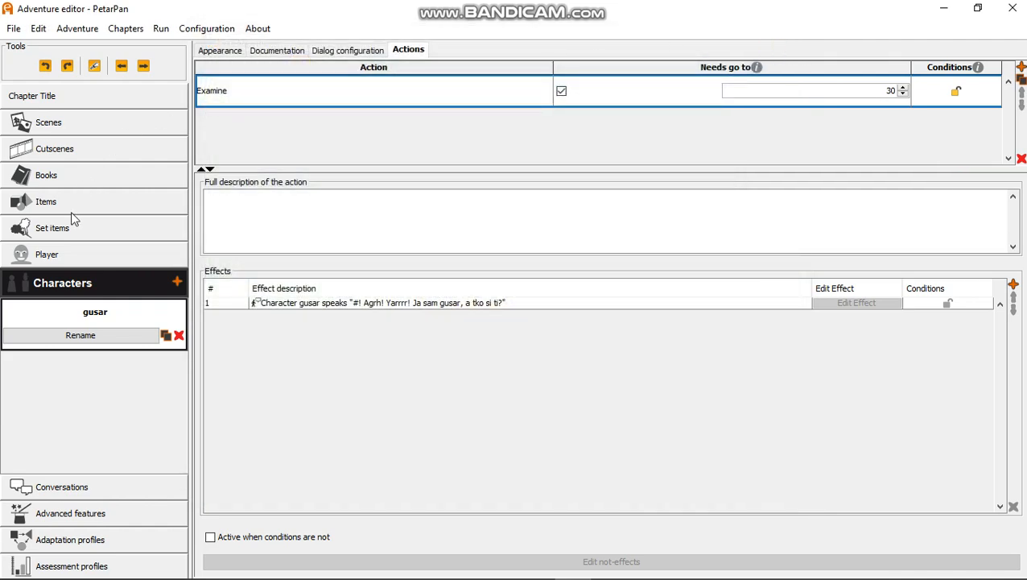
Add an NPC reference for gusar to the plaza scene
{"action": "left_click", "coordinate": [45, 128]}
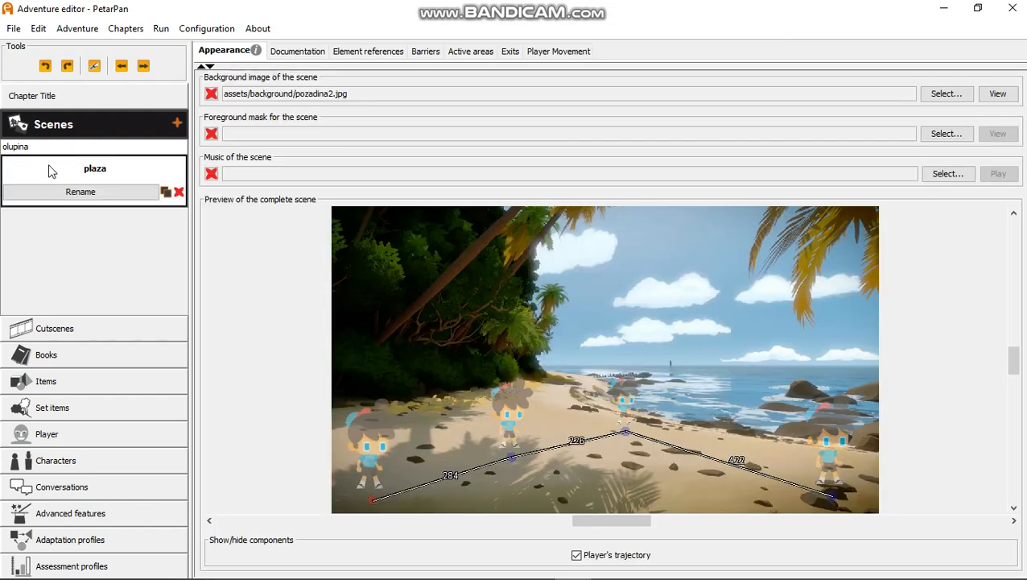
{"action": "left_click", "coordinate": [356, 53]}
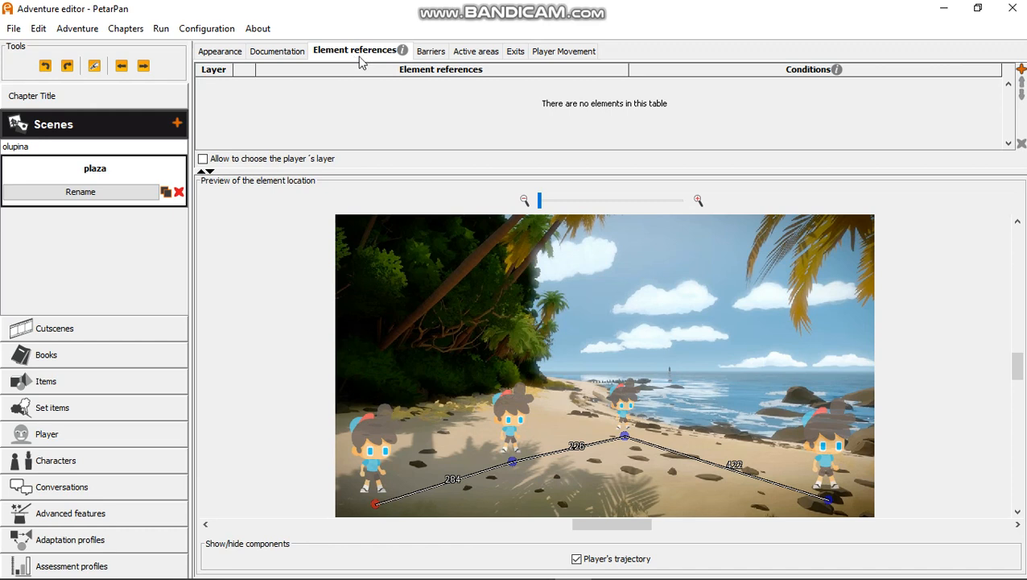
{"action": "left_click", "coordinate": [1021, 69]}
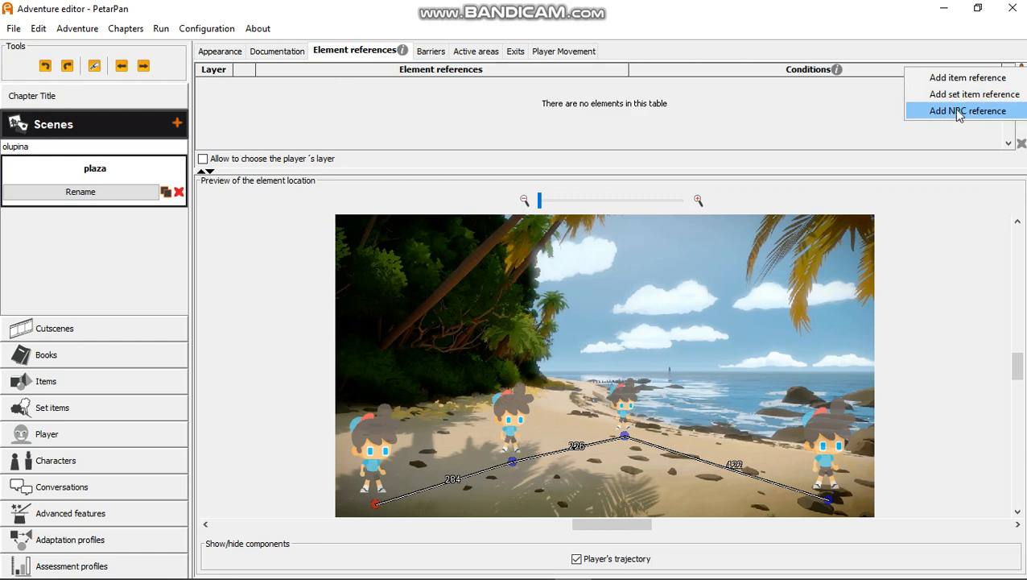
{"action": "left_click", "coordinate": [958, 112]}
{"action": "left_click", "coordinate": [485, 294]}
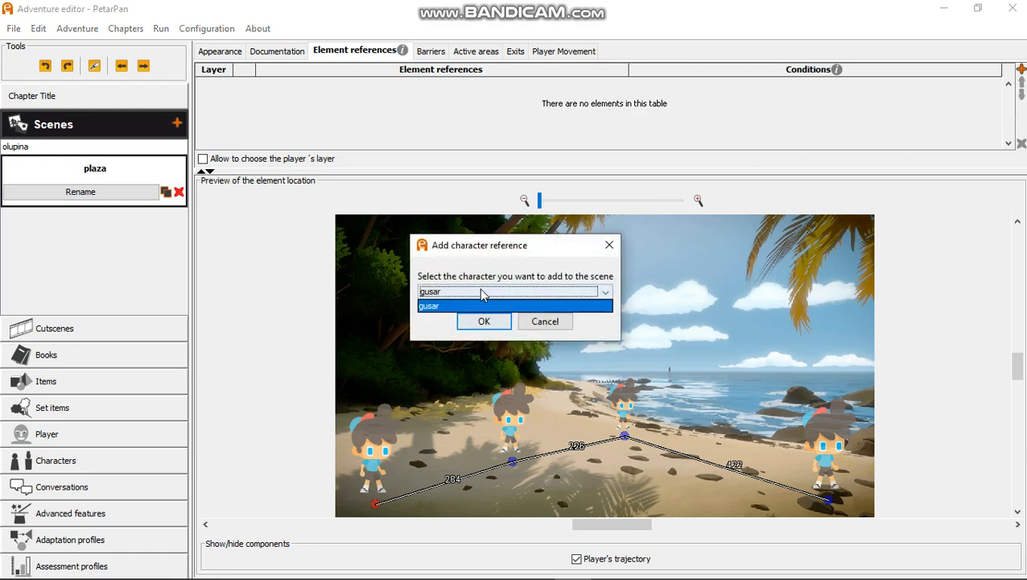
{"action": "left_click", "coordinate": [482, 294]}
{"action": "left_click", "coordinate": [484, 326]}
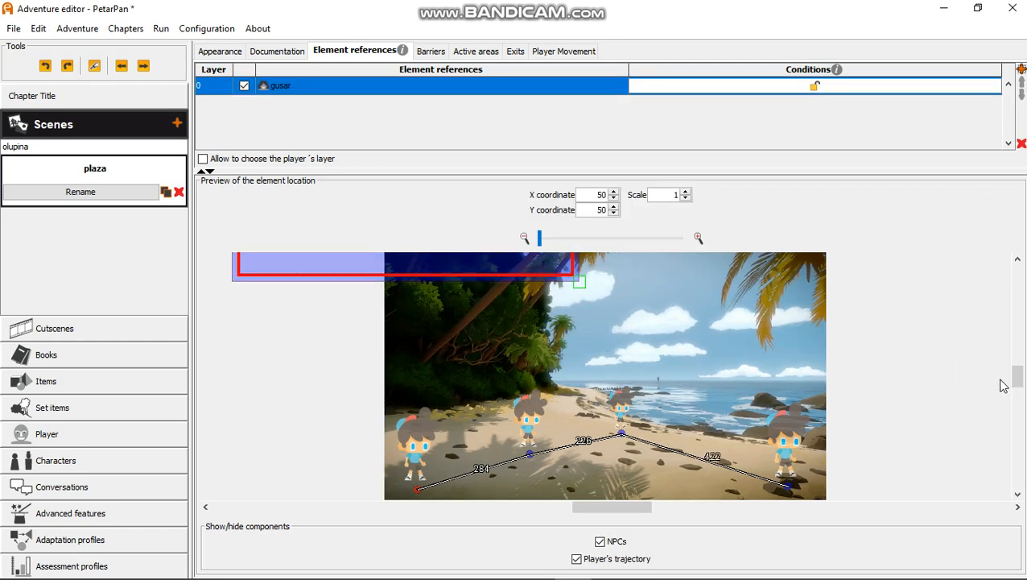
Shrink gusar to a scale of about 0.199 and place him on the beach at about X 644, Y 446
{"action": "left_click_drag", "start_coordinate": [1019, 377], "coordinate": [1011, 276]}
{"action": "left_click_drag", "start_coordinate": [328, 304], "coordinate": [533, 335]}
{"action": "left_click_drag", "start_coordinate": [399, 299], "coordinate": [591, 432]}
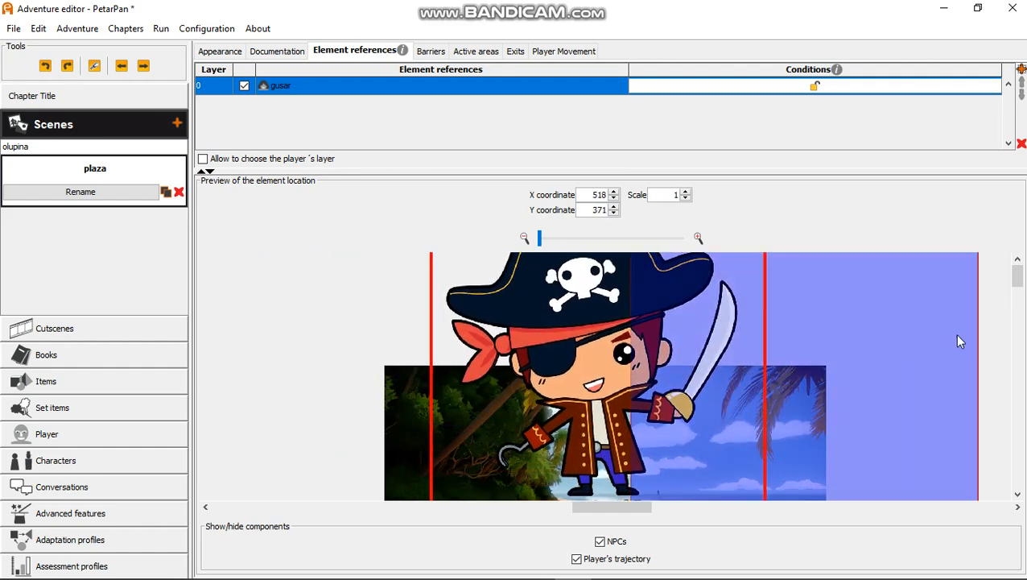
{"action": "left_click_drag", "start_coordinate": [1021, 285], "coordinate": [1017, 378]}
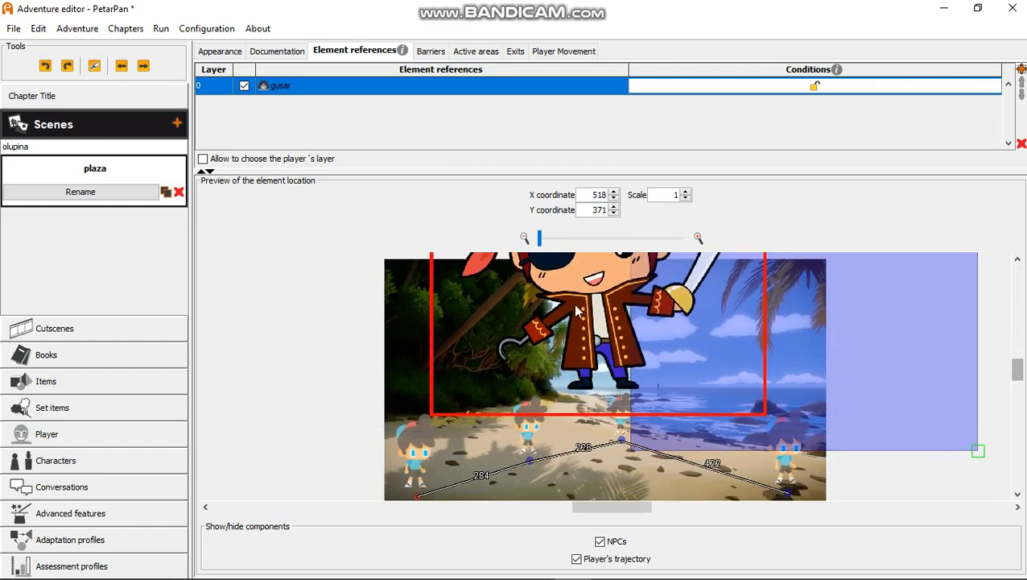
{"action": "left_click_drag", "start_coordinate": [569, 316], "coordinate": [534, 532]}
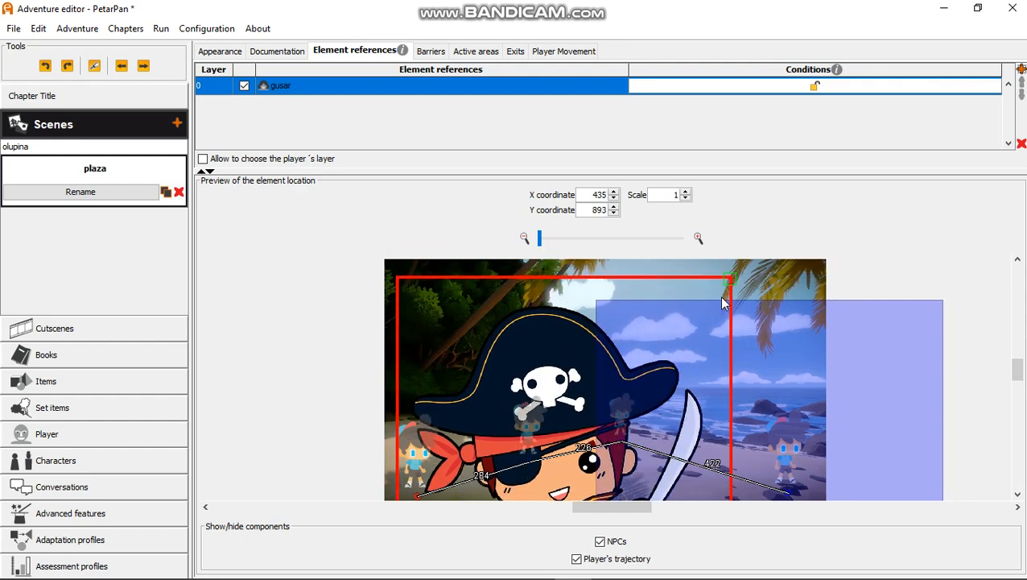
{"action": "left_click_drag", "start_coordinate": [726, 281], "coordinate": [624, 321]}
{"action": "left_click_drag", "start_coordinate": [701, 260], "coordinate": [650, 373]}
{"action": "left_click_drag", "start_coordinate": [604, 430], "coordinate": [654, 413]}
Move and resize gusar's influence area so that it fits closely around him
{"action": "left_click_drag", "start_coordinate": [830, 415], "coordinate": [662, 406]}
{"action": "left_click_drag", "start_coordinate": [745, 446], "coordinate": [642, 414]}
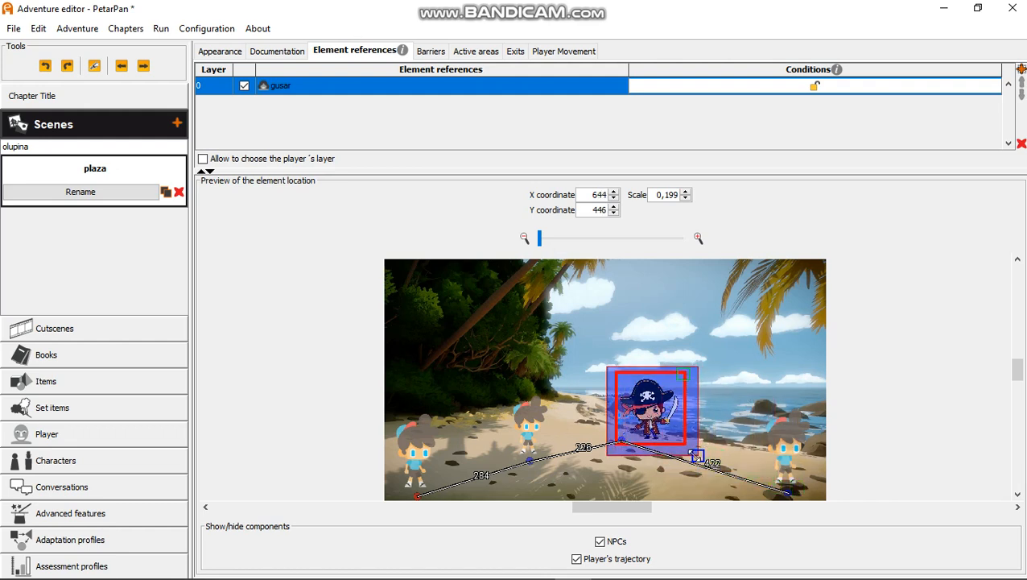
{"action": "left_click_drag", "start_coordinate": [697, 456], "coordinate": [686, 449]}
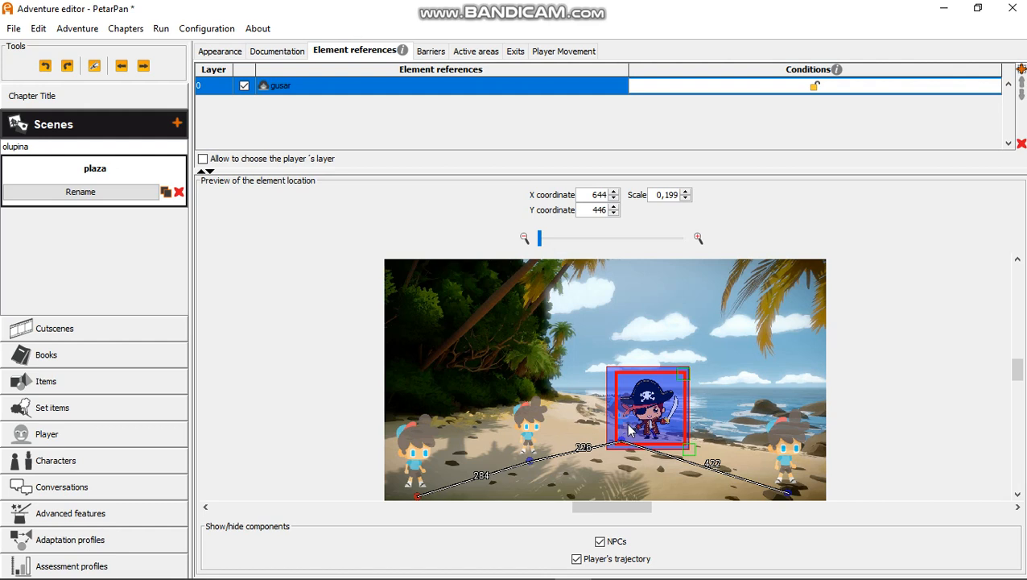
{"action": "left_click_drag", "start_coordinate": [654, 404], "coordinate": [655, 408]}
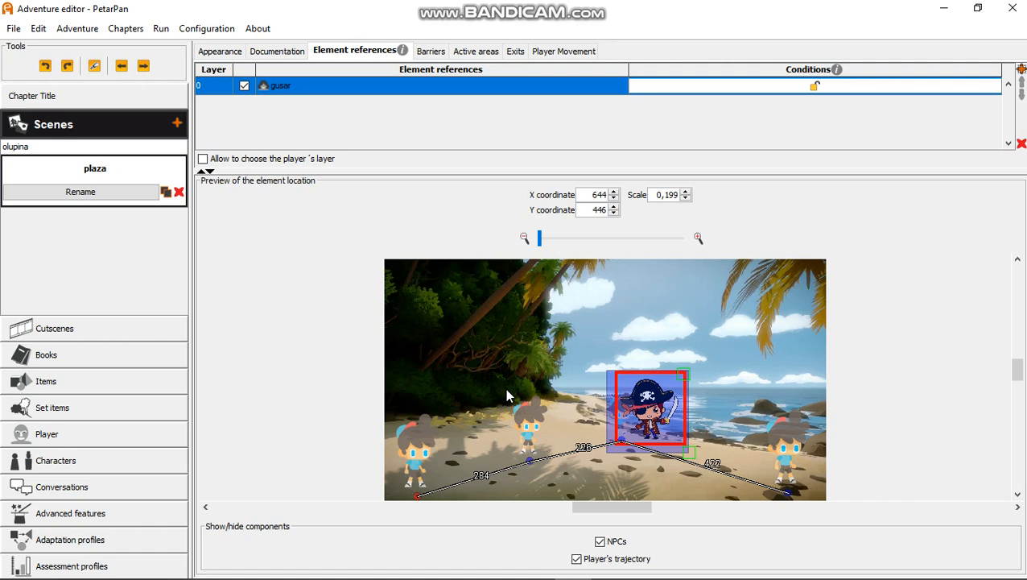
Test-run the game in olupina, examining the key beside the wrecked boat and continuing into plaza
{"action": "key", "text": "ctrl+r"}
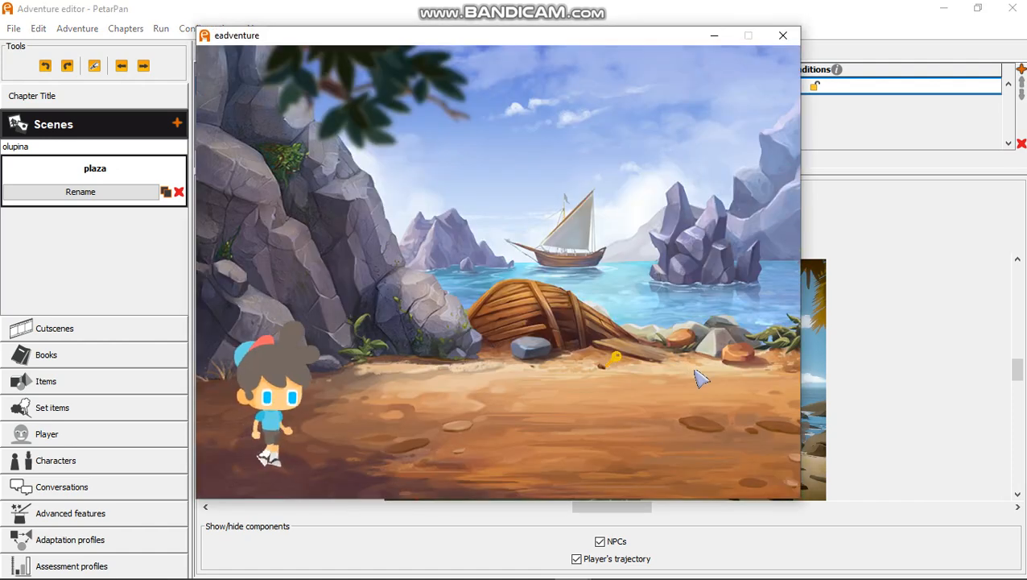
{"action": "left_click", "coordinate": [616, 364]}
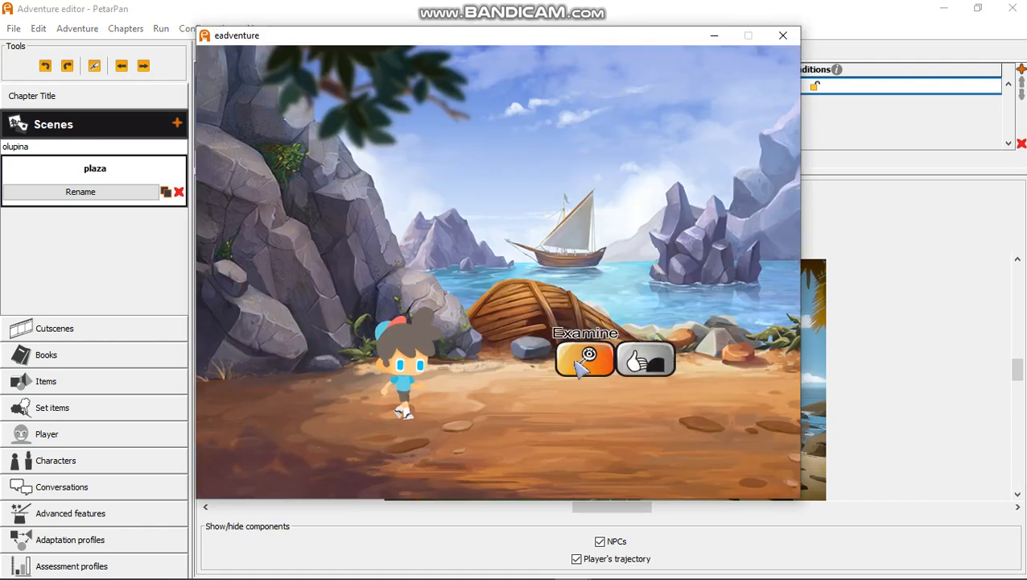
{"action": "left_click", "coordinate": [577, 360]}
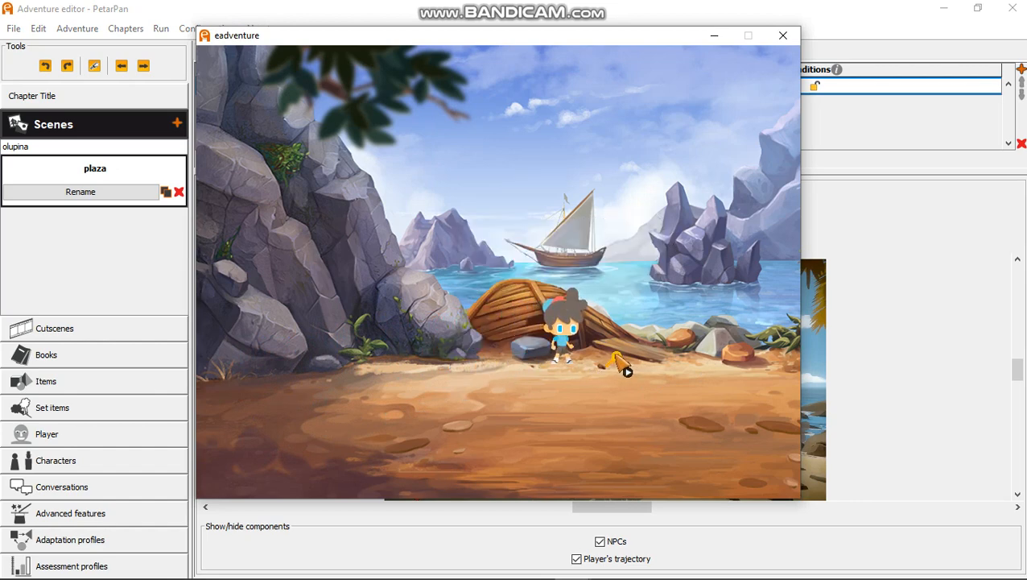
{"action": "left_click", "coordinate": [616, 355]}
{"action": "right_click", "coordinate": [584, 359]}
{"action": "left_click", "coordinate": [617, 361]}
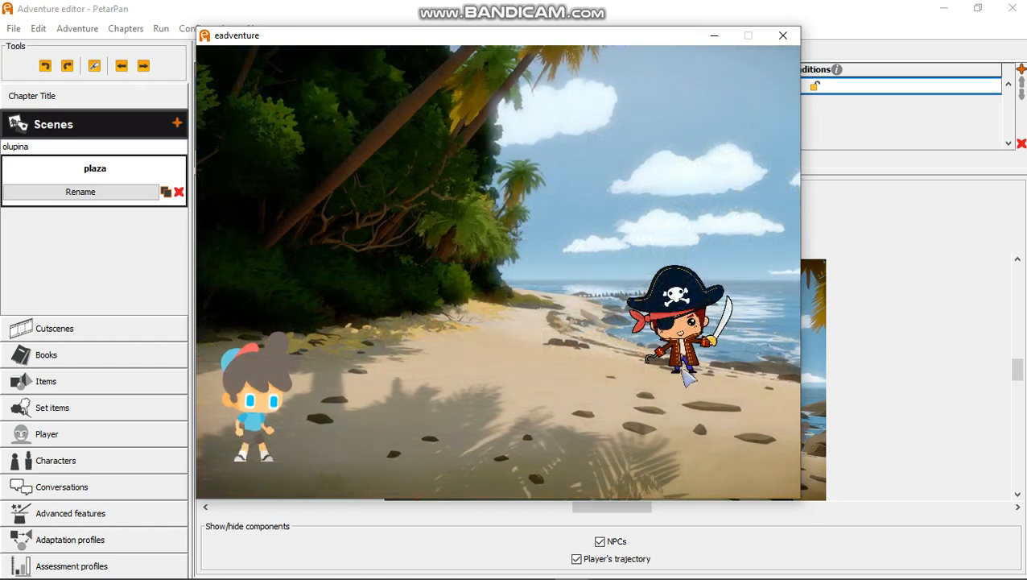
Test gusar's Examine action in plaza, walk the player past him, and examine him again from the other side
{"action": "left_click", "coordinate": [634, 373]}
{"action": "right_click", "coordinate": [650, 345]}
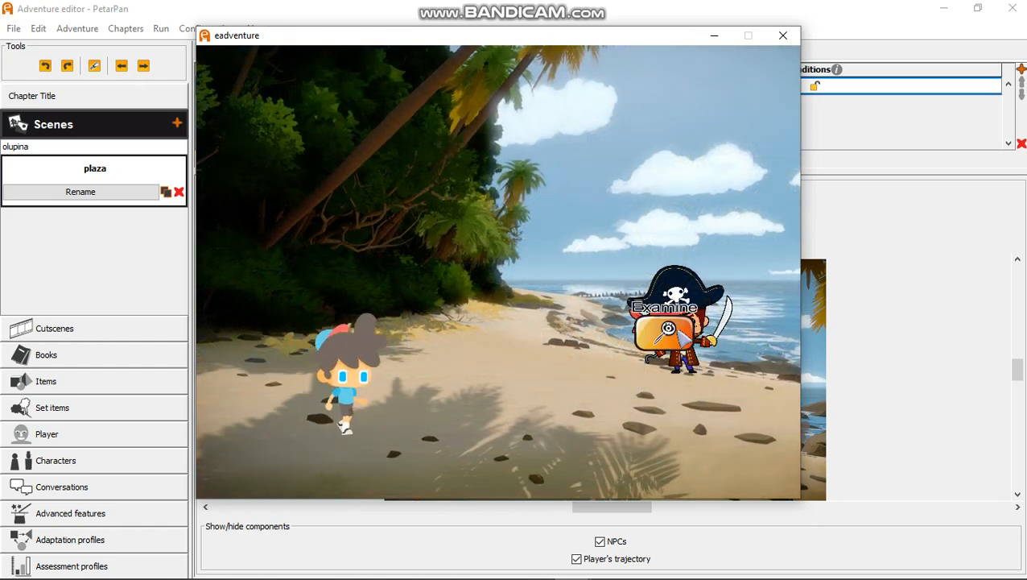
{"action": "left_click", "coordinate": [650, 338]}
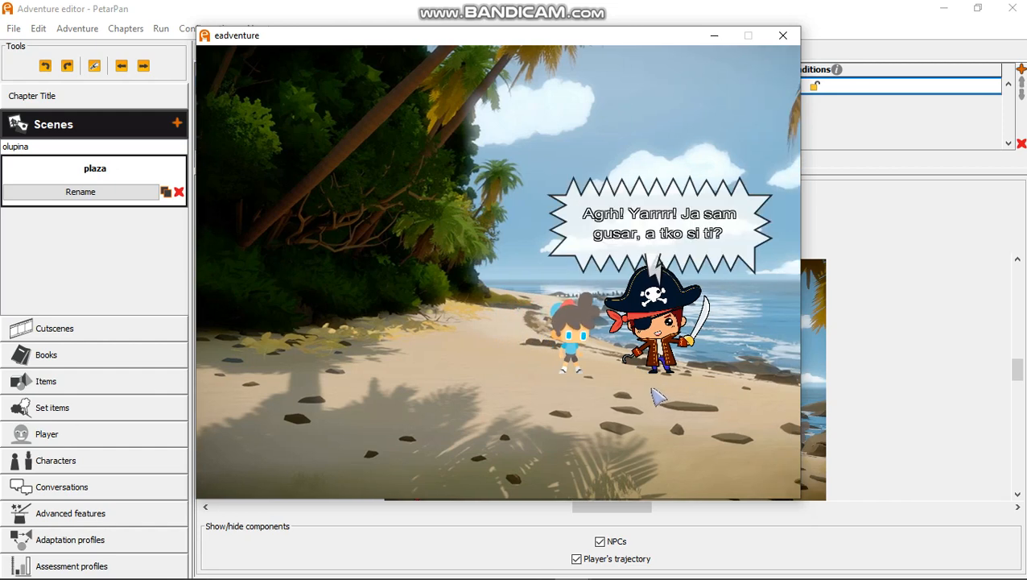
{"action": "left_click", "coordinate": [650, 392]}
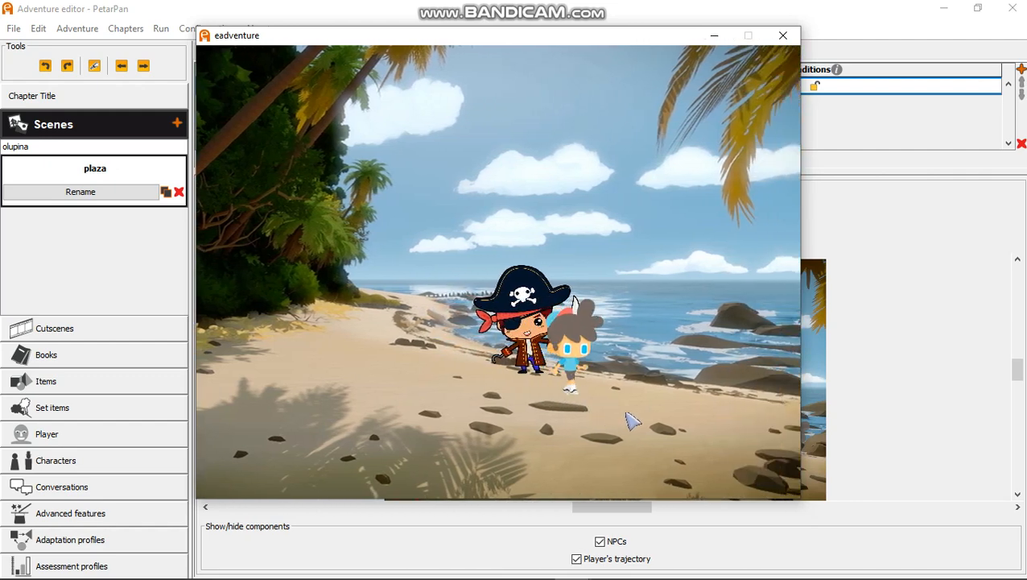
{"action": "right_click", "coordinate": [522, 343]}
{"action": "left_click", "coordinate": [494, 342]}
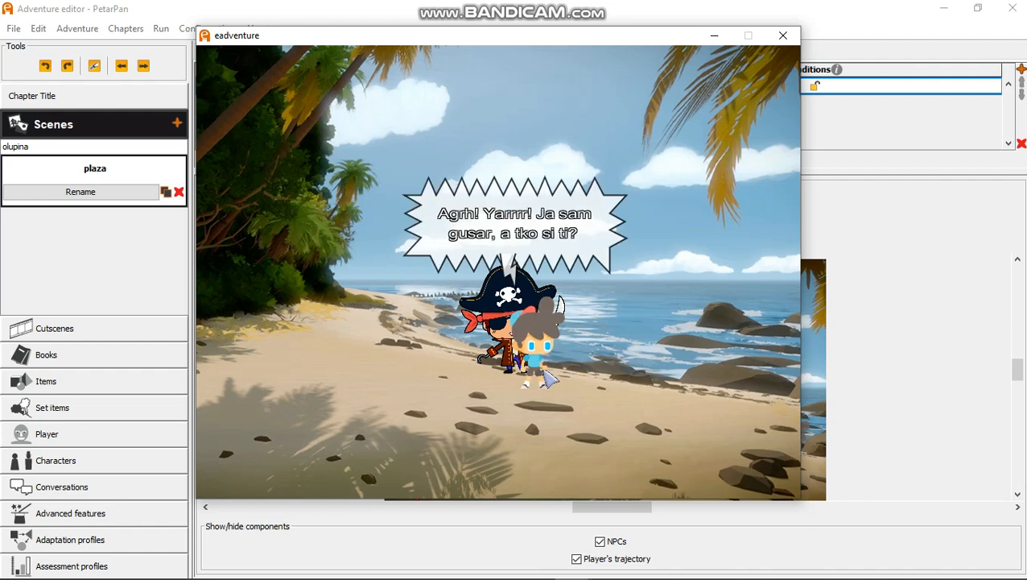